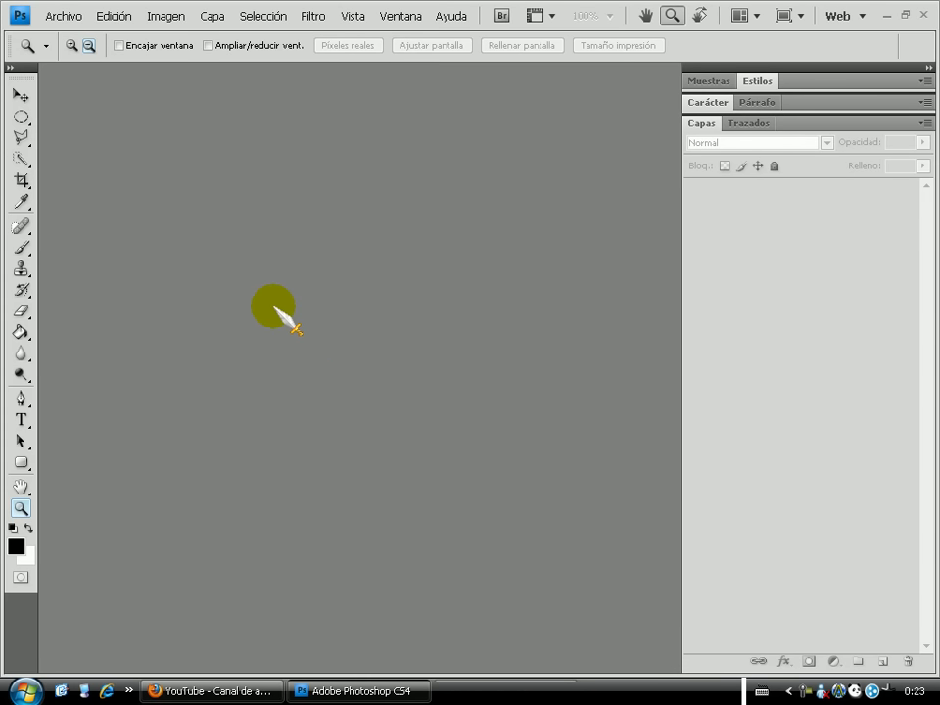
Step: Create a new transparent 500 × 200 pixel document at 72 pixels per inch
{"action": "left_click", "coordinate": [64, 16]}
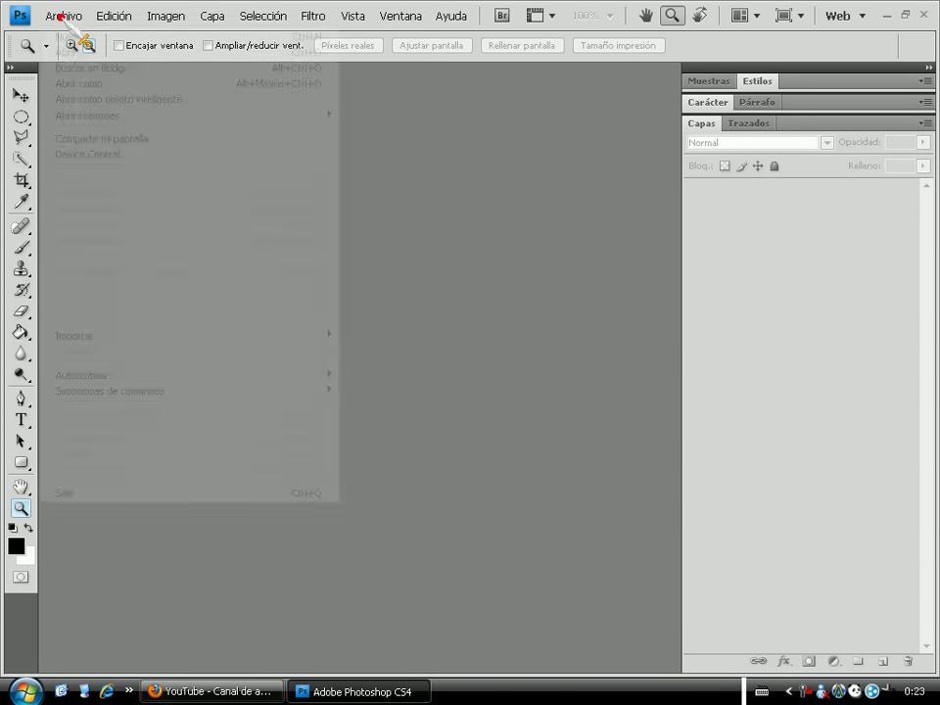
{"action": "left_click", "coordinate": [71, 36]}
{"action": "left_click", "coordinate": [374, 235]}
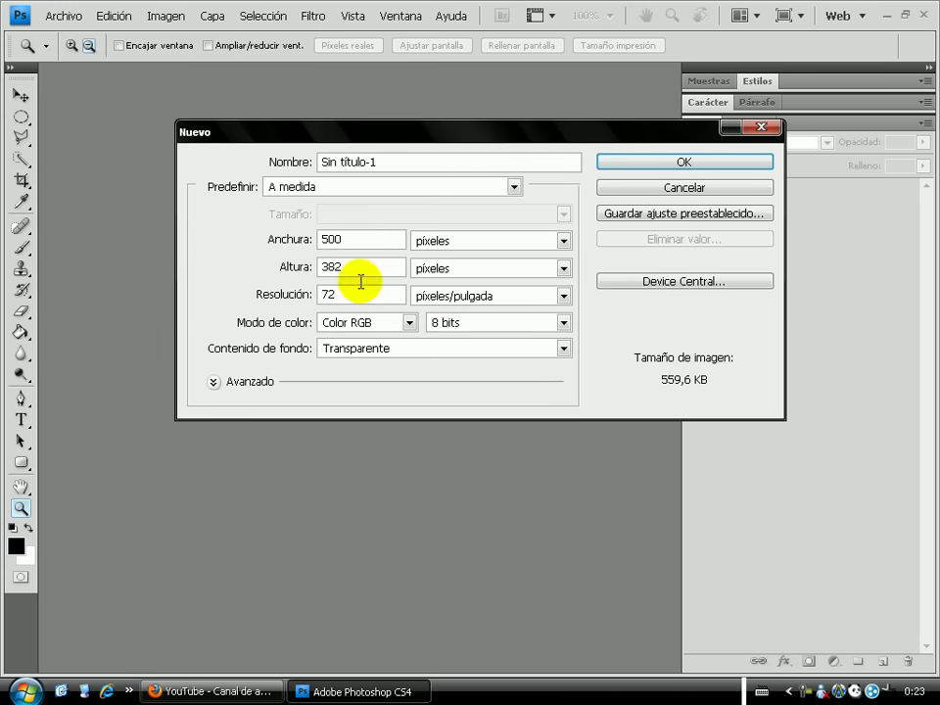
{"action": "type", "text": "200"}
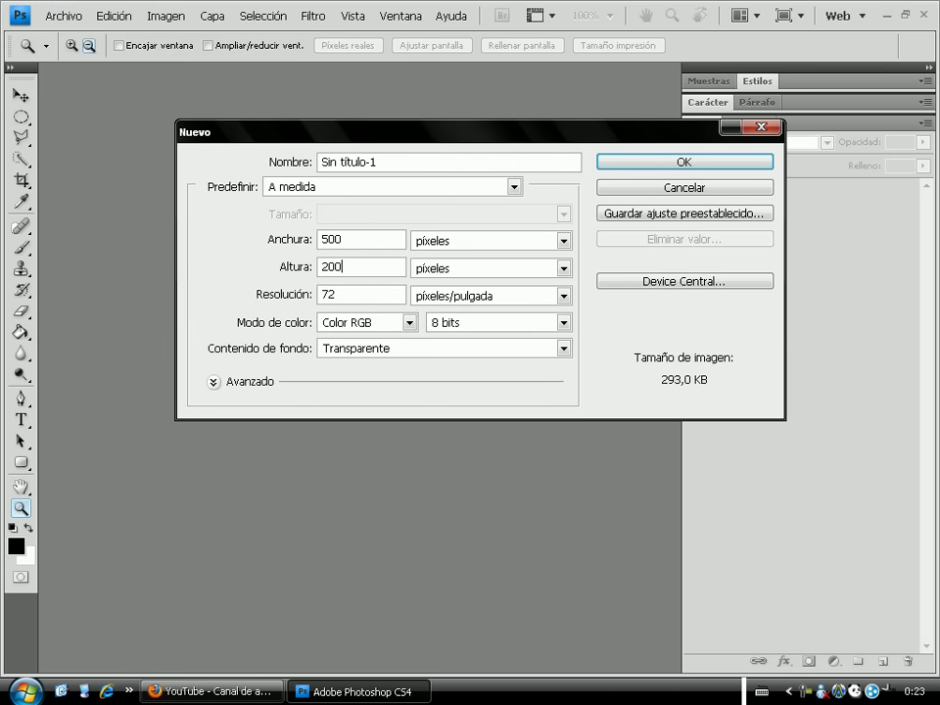
{"action": "left_click", "coordinate": [644, 164]}
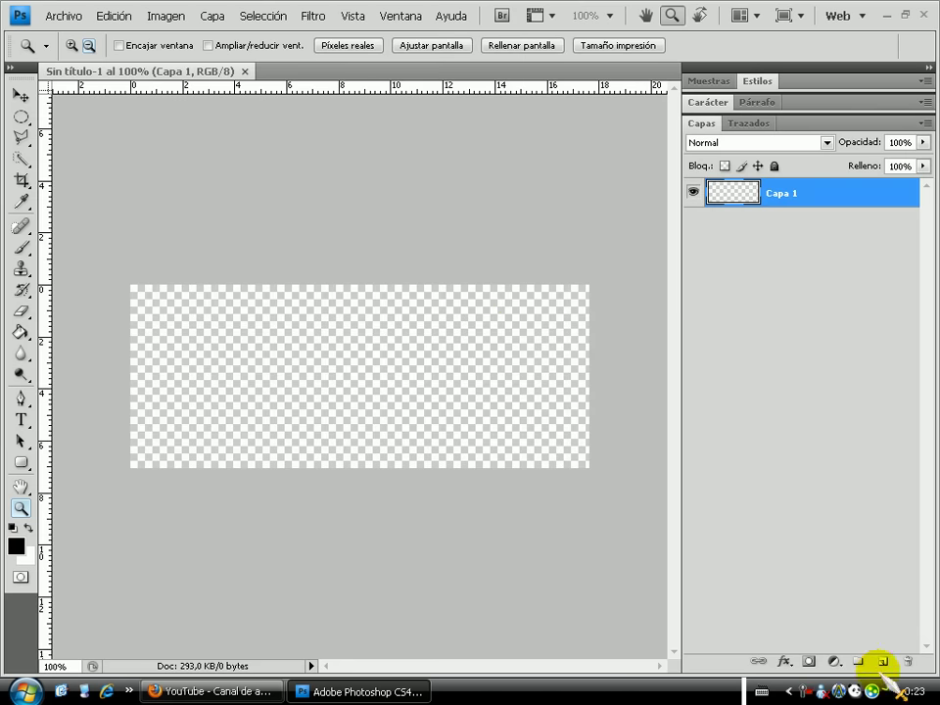
Step: Switch to the Gradient tool and set the foreground colour to a bright, saturated blue
{"action": "left_click", "coordinate": [20, 331]}
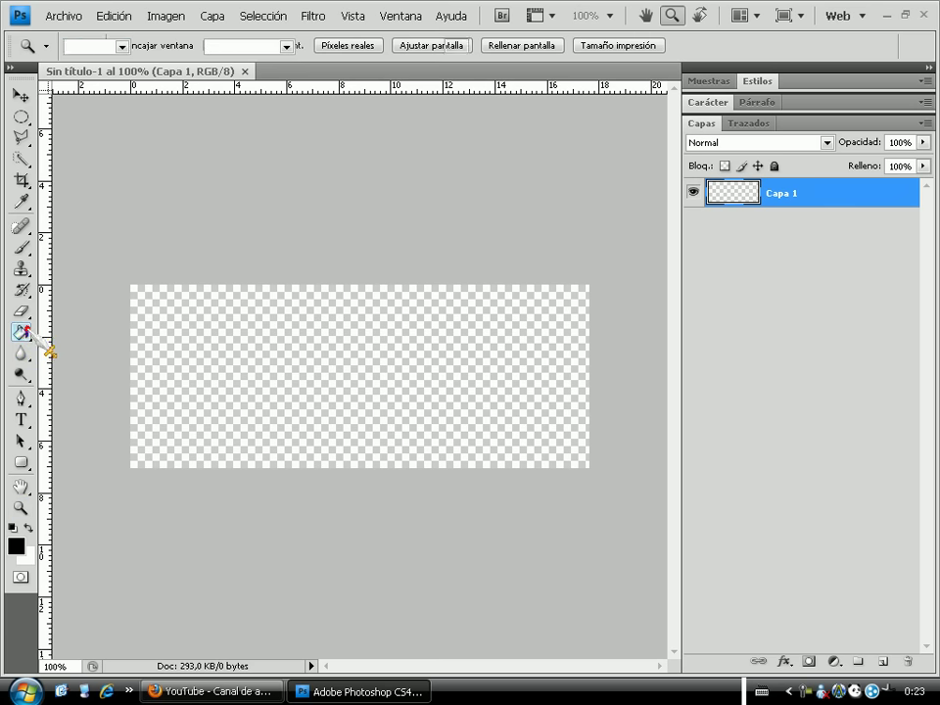
{"action": "left_click", "coordinate": [74, 331]}
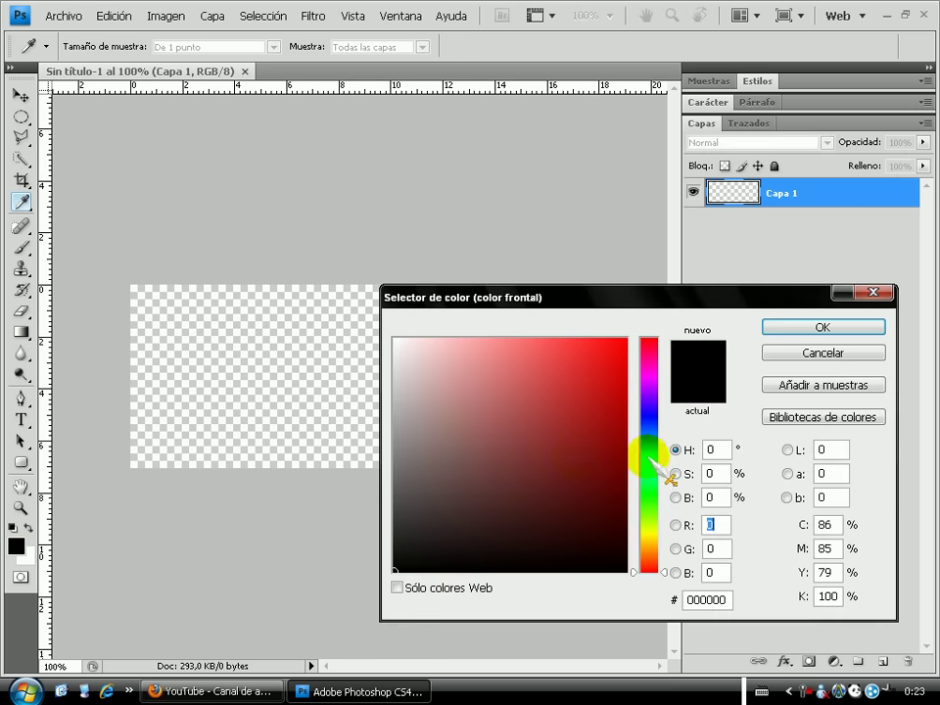
{"action": "left_click", "coordinate": [647, 434]}
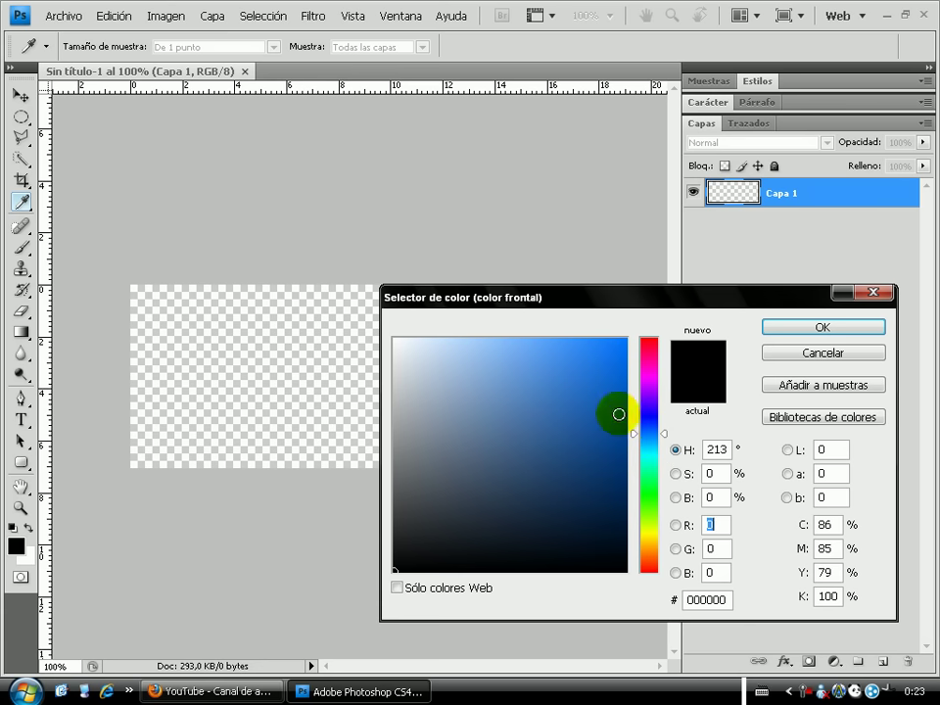
{"action": "left_click_drag", "start_coordinate": [619, 414], "coordinate": [627, 339]}
{"action": "left_click", "coordinate": [803, 325]}
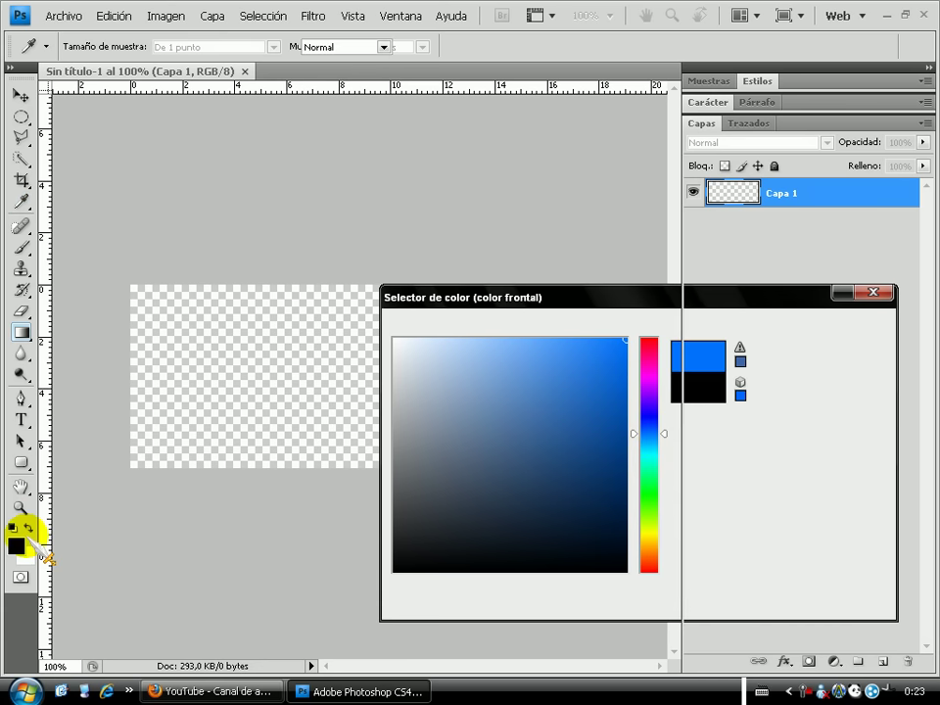
Step: Set the background colour to a darker navy blue, 004191
{"action": "left_click", "coordinate": [28, 554]}
{"action": "left_click", "coordinate": [25, 545]}
{"action": "left_click_drag", "start_coordinate": [603, 439], "coordinate": [627, 441]}
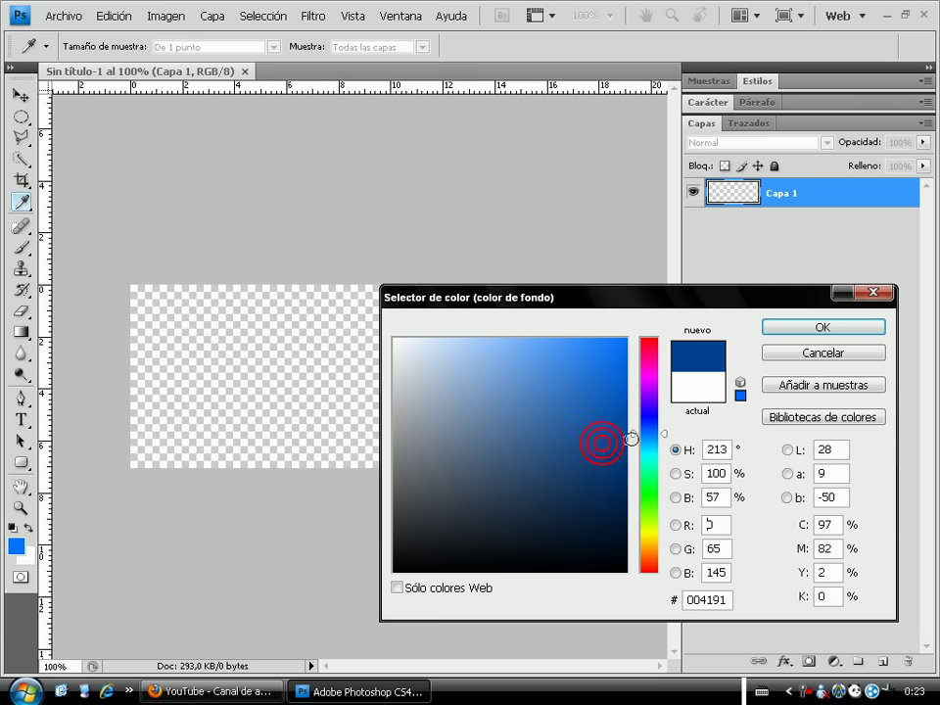
{"action": "left_click", "coordinate": [789, 327]}
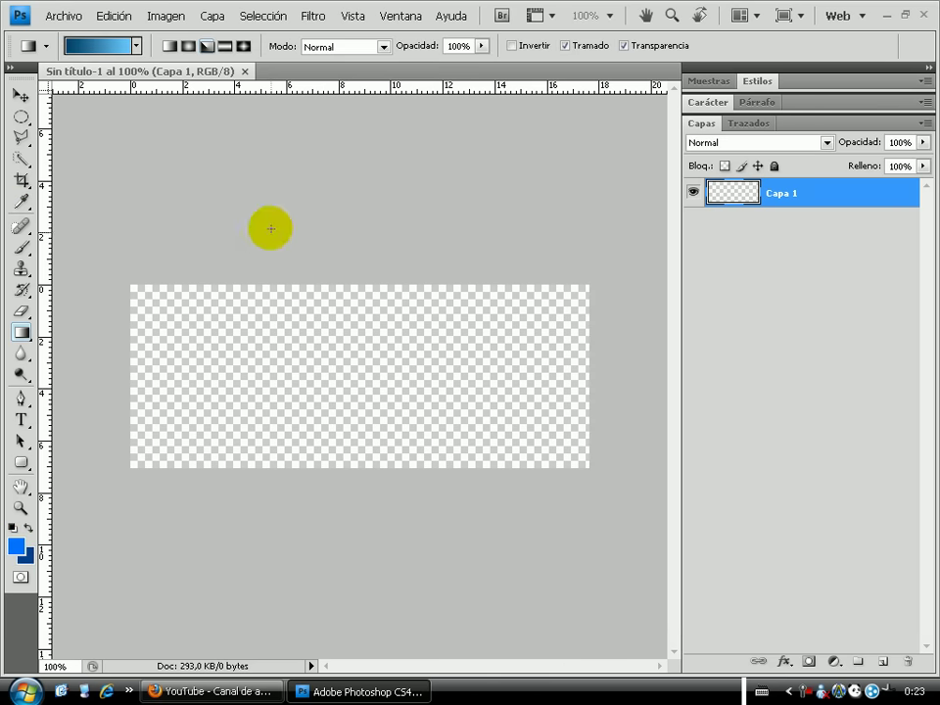
Step: Apply the foreground-to-background preset as a top-to-bottom bright-to-navy gradient on Capa 1
{"action": "left_click", "coordinate": [136, 46]}
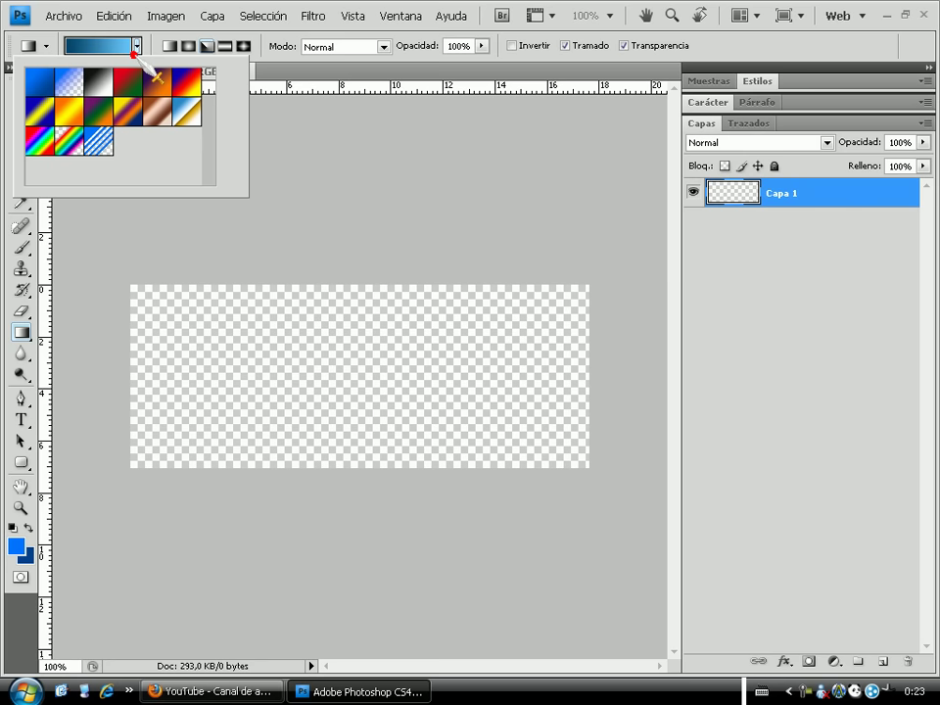
{"action": "left_click", "coordinate": [36, 80]}
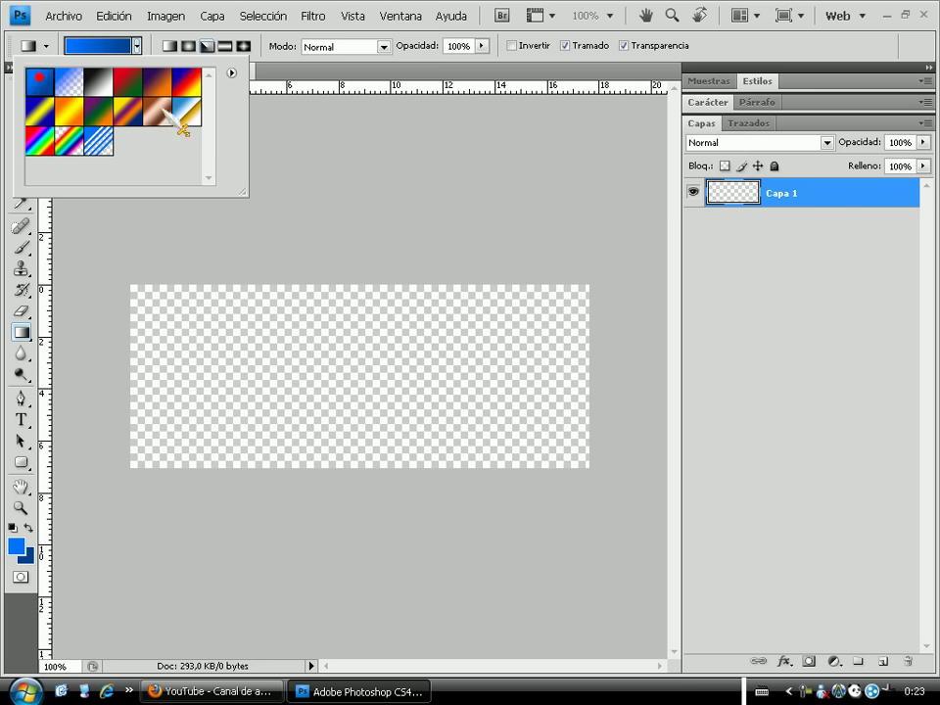
{"action": "left_click", "coordinate": [371, 282]}
{"action": "left_click_drag", "start_coordinate": [371, 296], "coordinate": [264, 134]}
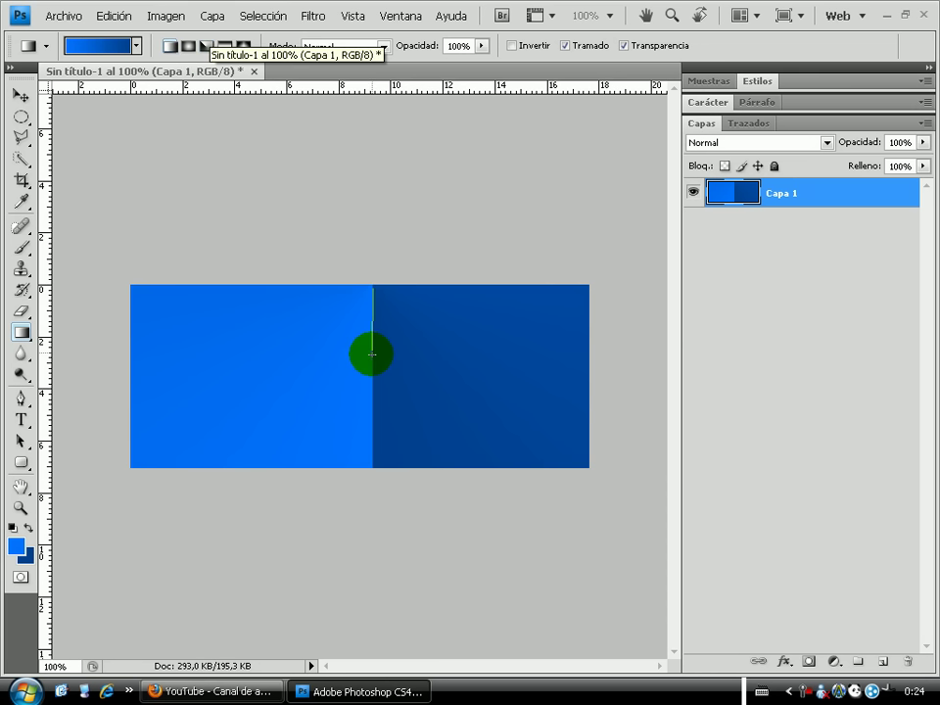
{"action": "left_click_drag", "start_coordinate": [372, 421], "coordinate": [375, 462]}
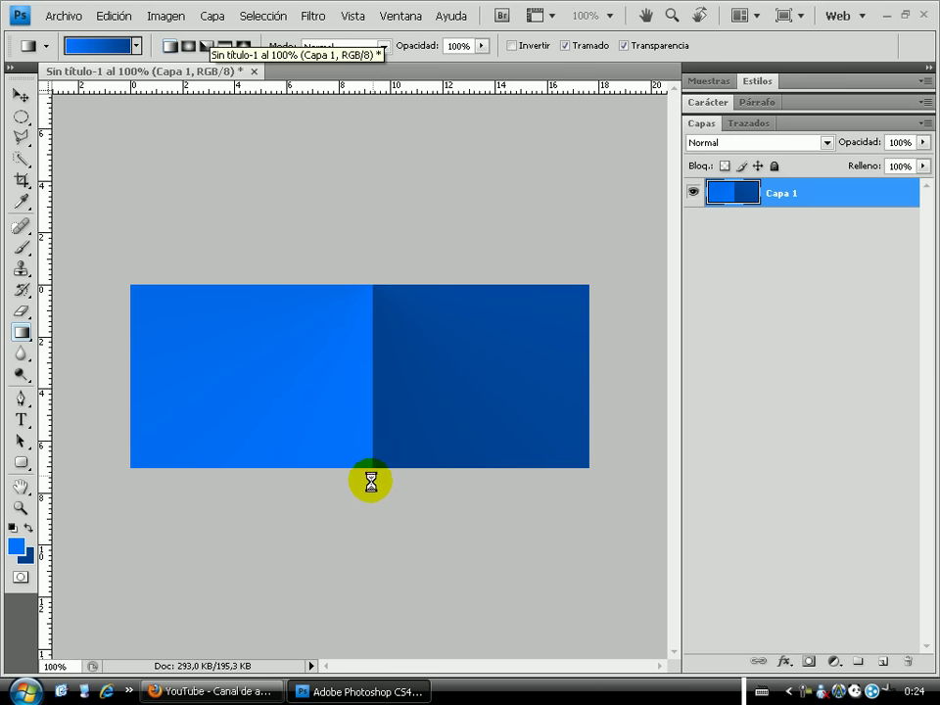
Step: Add the empty layer Capa 2 above the gradient layer
{"action": "left_click", "coordinate": [883, 663]}
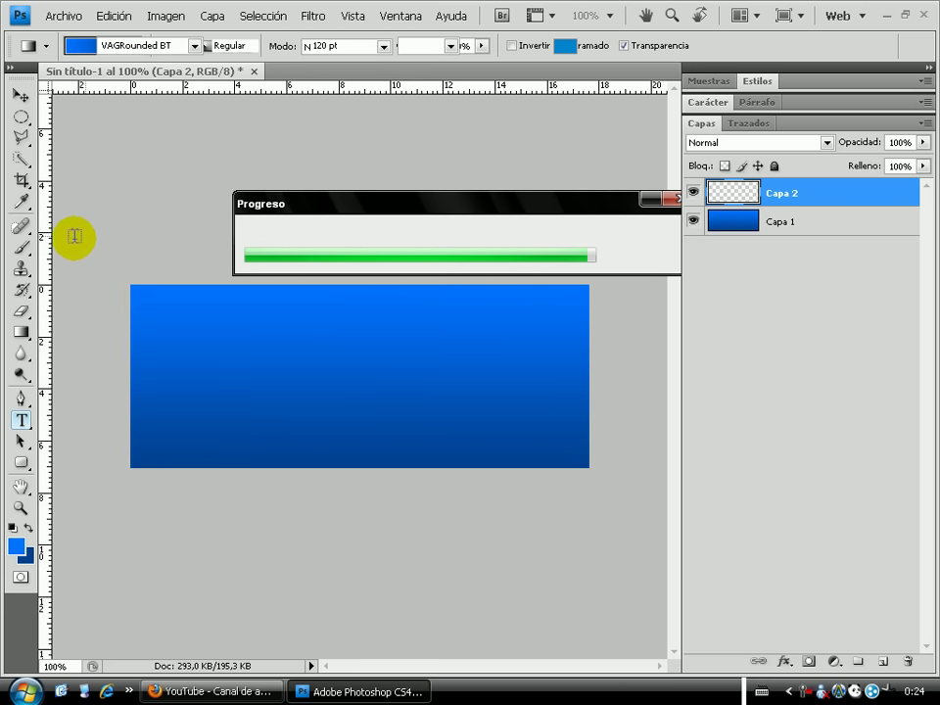
Step: Open 16bzrmd.png from Renders Boombang > 3. Objetos, browsing in Thumbnails view
{"action": "left_click", "coordinate": [64, 15]}
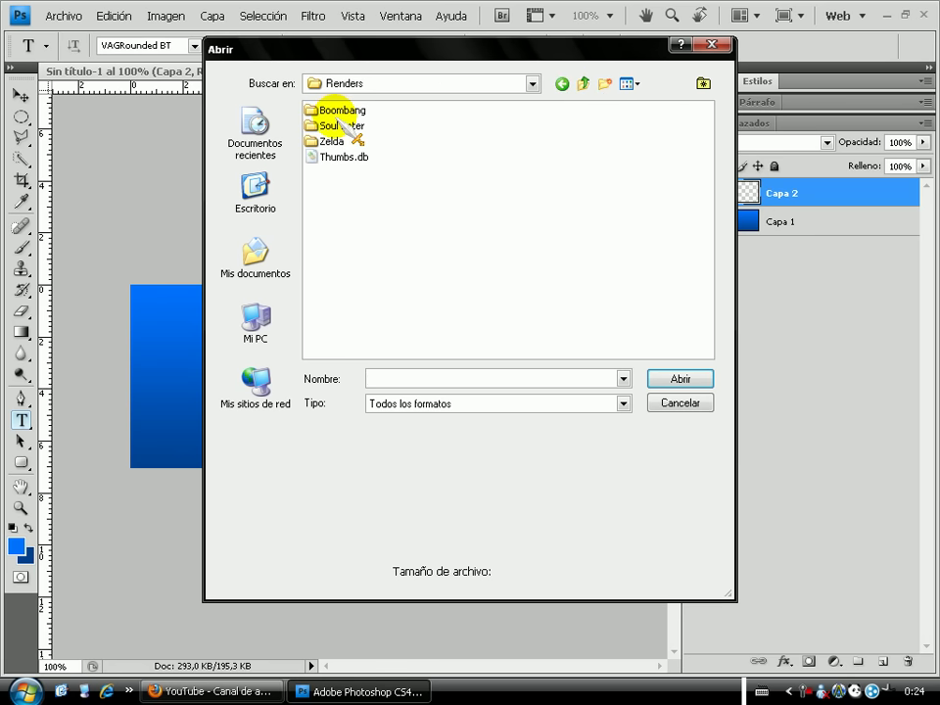
{"action": "double_click", "coordinate": [335, 110]}
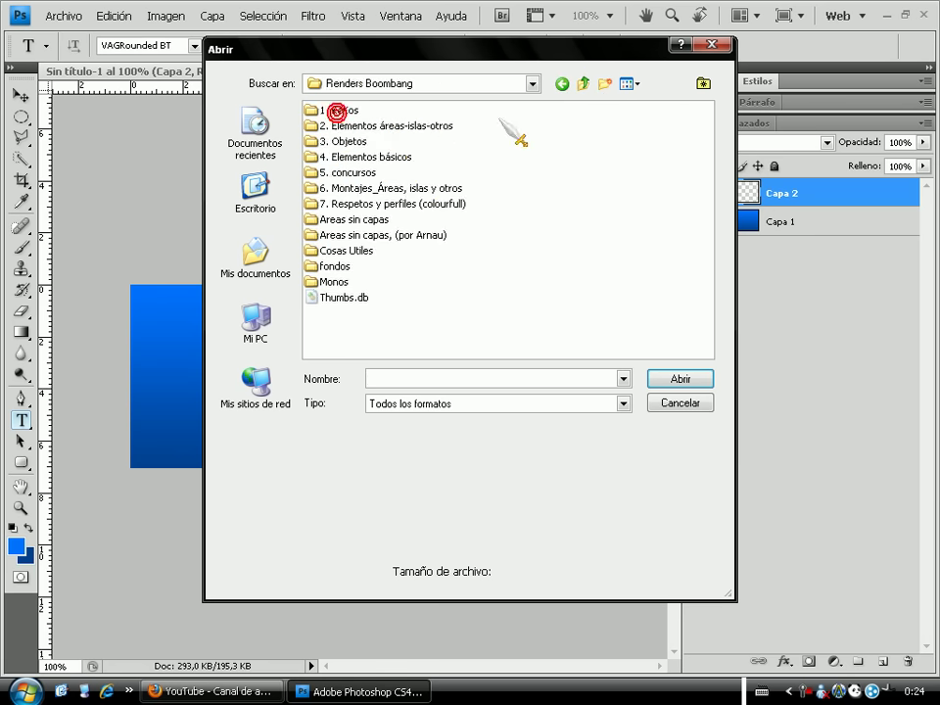
{"action": "left_click", "coordinate": [626, 83]}
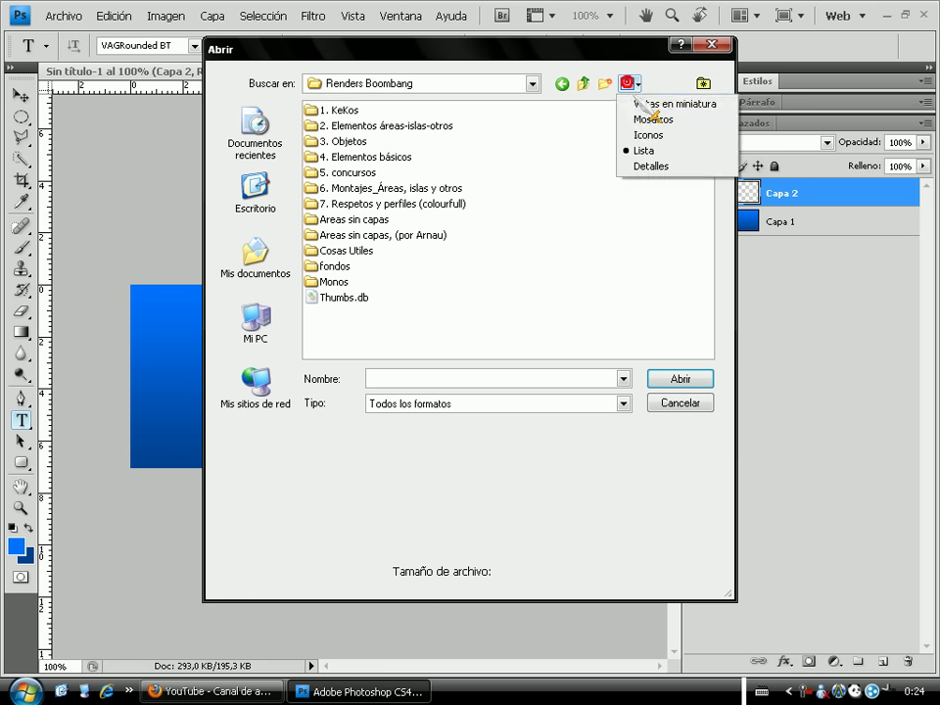
{"action": "left_click", "coordinate": [646, 104]}
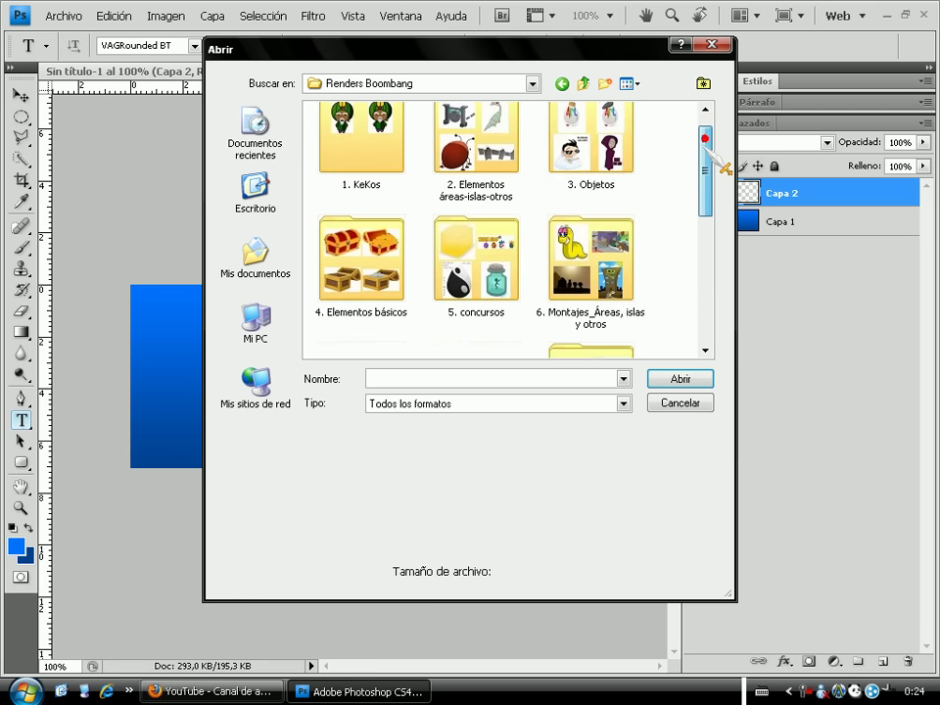
{"action": "scroll", "coordinate": [361, 184], "scroll_direction": "down", "scroll_amount": 2}
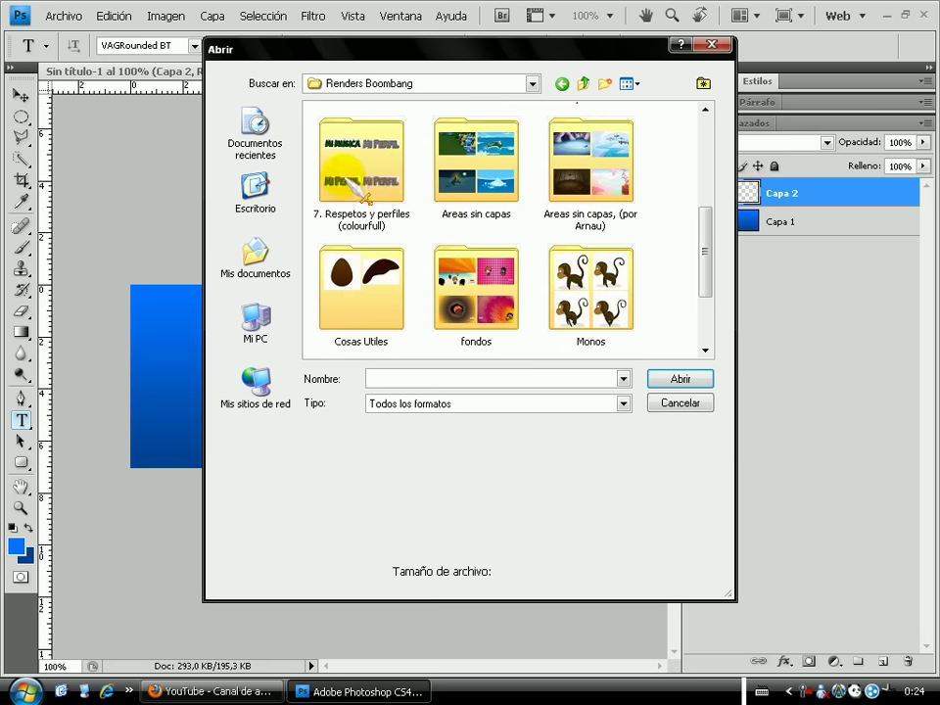
{"action": "scroll", "coordinate": [366, 159], "scroll_direction": "up", "scroll_amount": 3}
{"action": "double_click", "coordinate": [593, 156]}
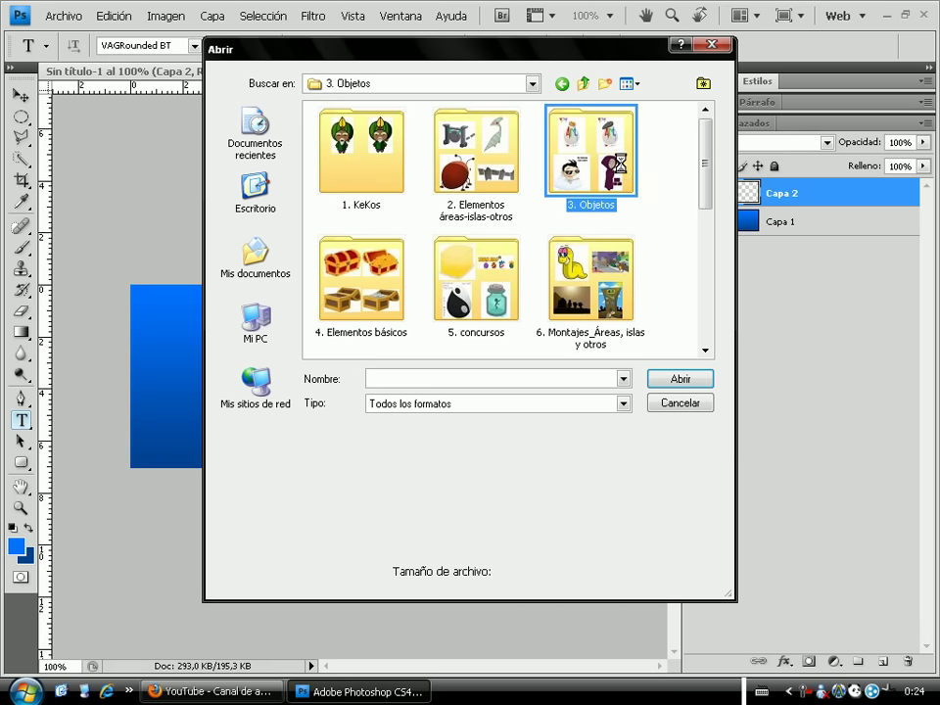
{"action": "left_click_drag", "start_coordinate": [705, 122], "coordinate": [705, 153]}
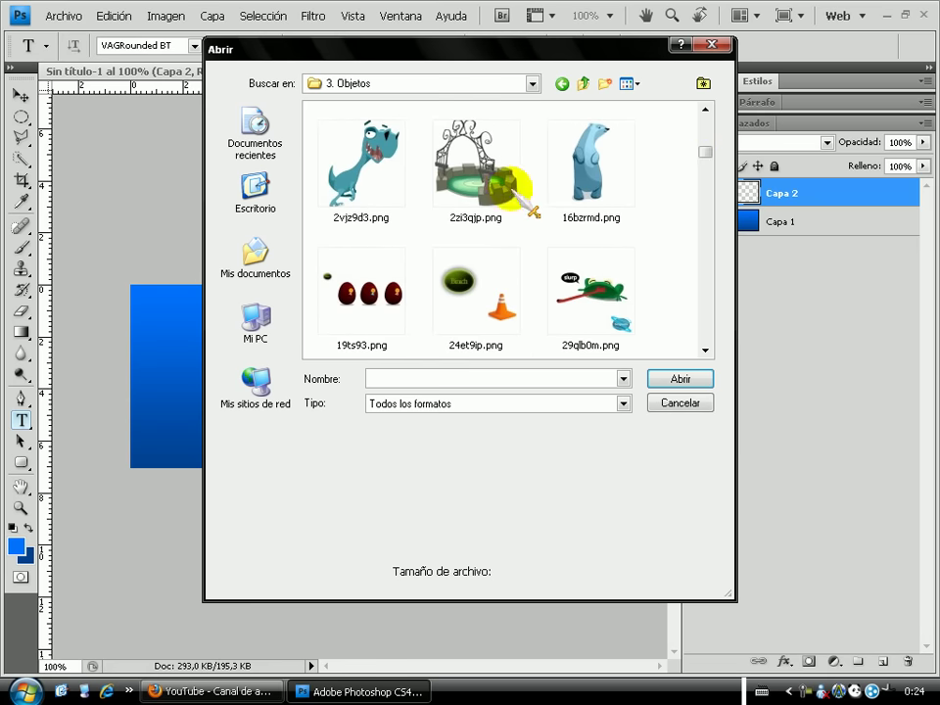
{"action": "double_click", "coordinate": [609, 186]}
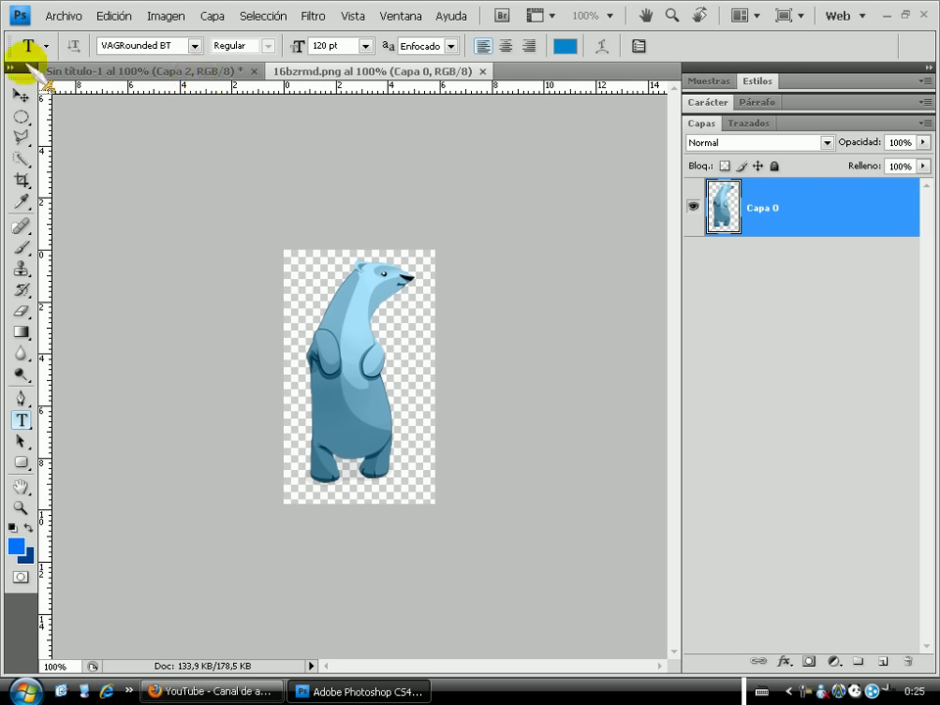
Step: Drag the polar bear into the banner as Capa 3 and move it near the centre
{"action": "left_click", "coordinate": [20, 95]}
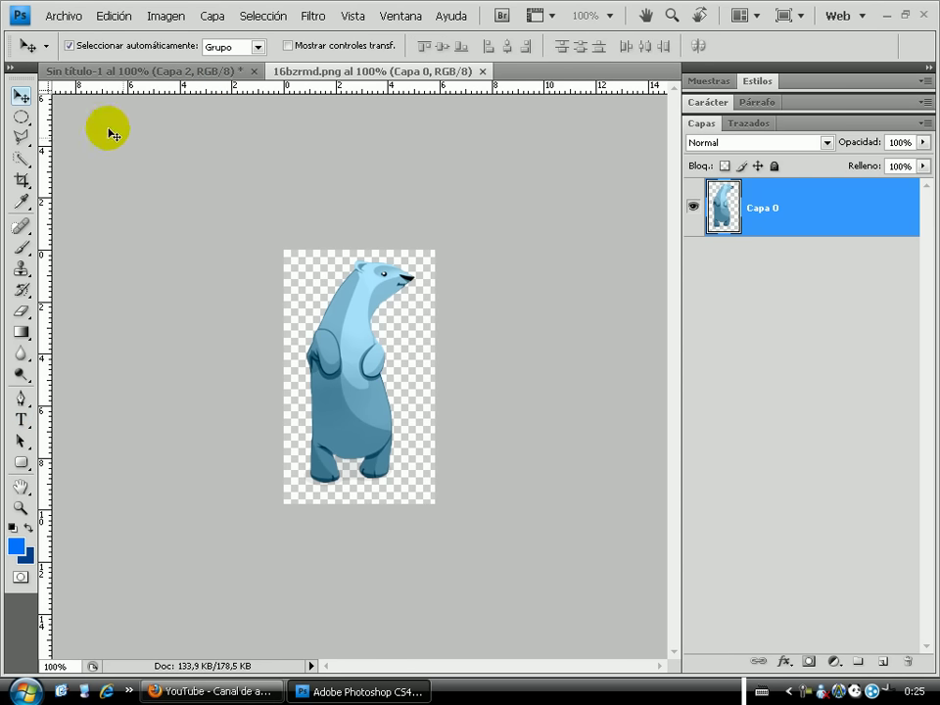
{"action": "mouse_move", "coordinate": [350, 331]}
{"action": "left_mouse_down"}
{"action": "mouse_move", "coordinate": [186, 75]}
{"action": "mouse_move", "coordinate": [195, 106]}
{"action": "left_mouse_up"}
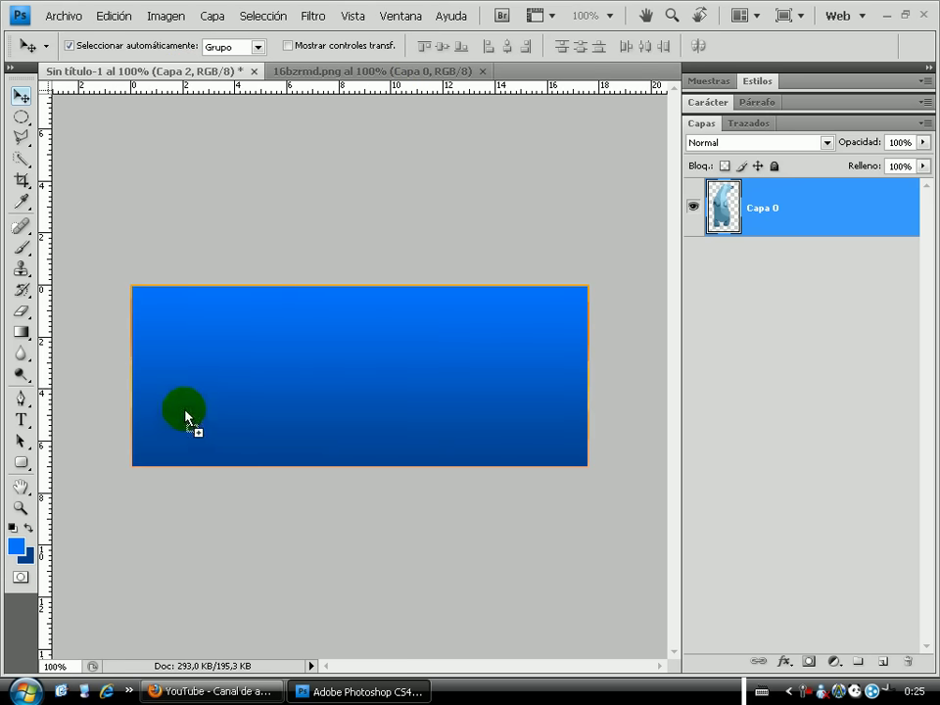
{"action": "left_click_drag", "start_coordinate": [186, 416], "coordinate": [186, 415]}
{"action": "mouse_move", "coordinate": [198, 338]}
{"action": "left_mouse_down"}
{"action": "mouse_move", "coordinate": [314, 362]}
{"action": "mouse_move", "coordinate": [331, 394]}
{"action": "left_mouse_up"}
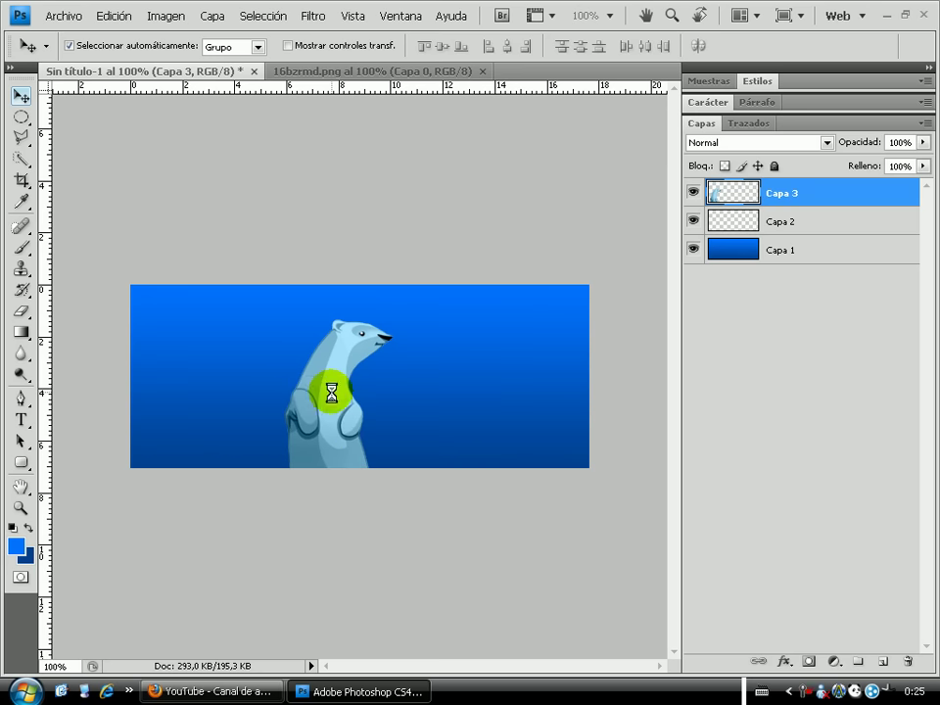
Step: Scale the bear to about 147% with its head near the top and body cropped at the bottom
{"action": "left_click", "coordinate": [113, 16]}
{"action": "mouse_move", "coordinate": [137, 328]}
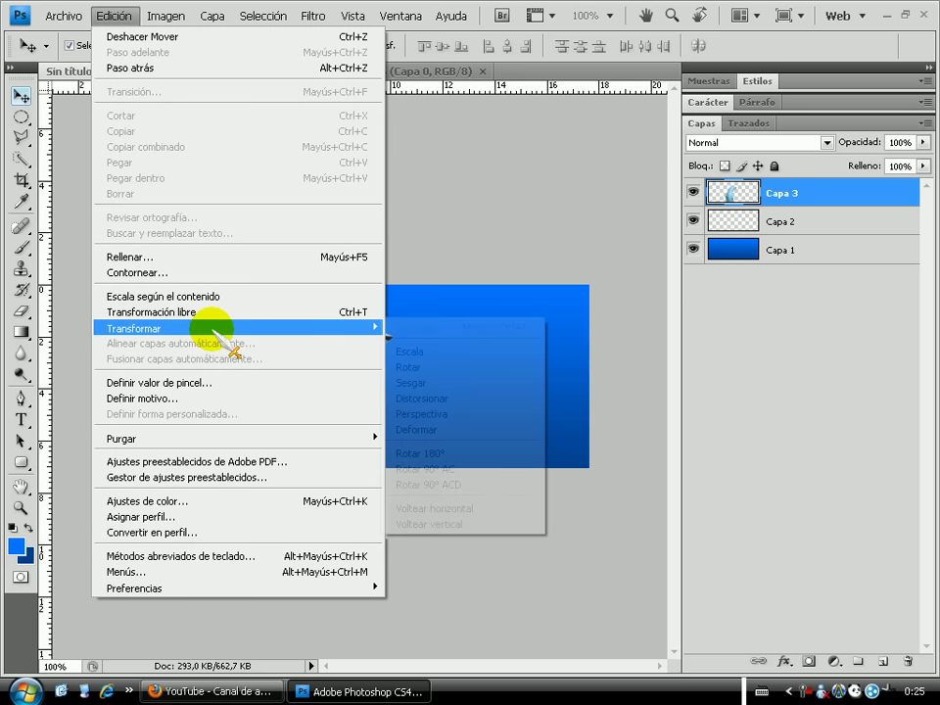
{"action": "left_click", "coordinate": [405, 353]}
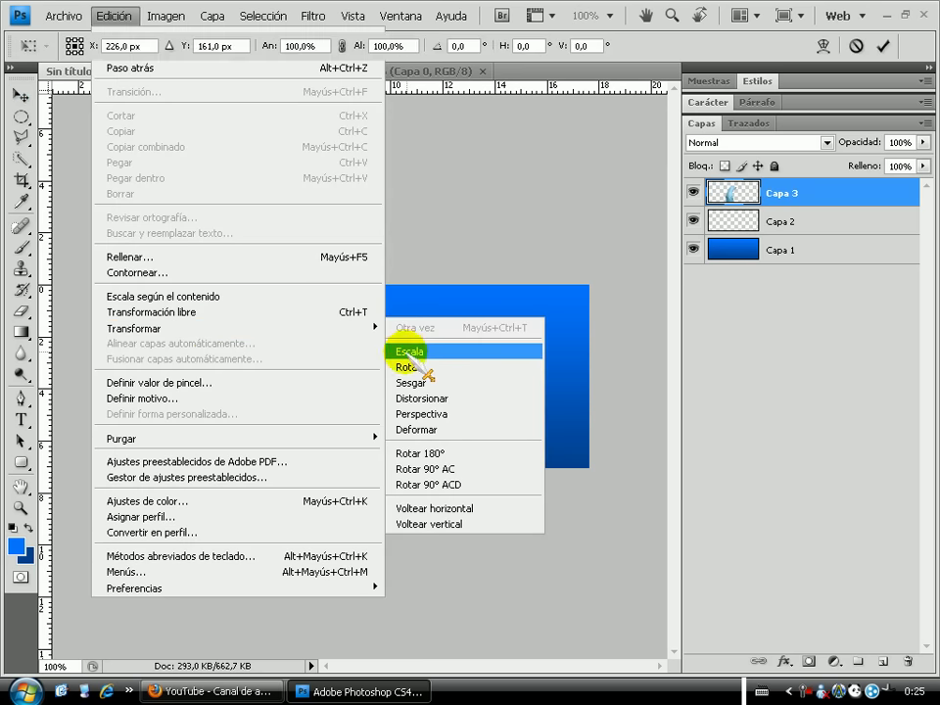
{"action": "left_click_drag", "start_coordinate": [412, 303], "coordinate": [550, 167]}
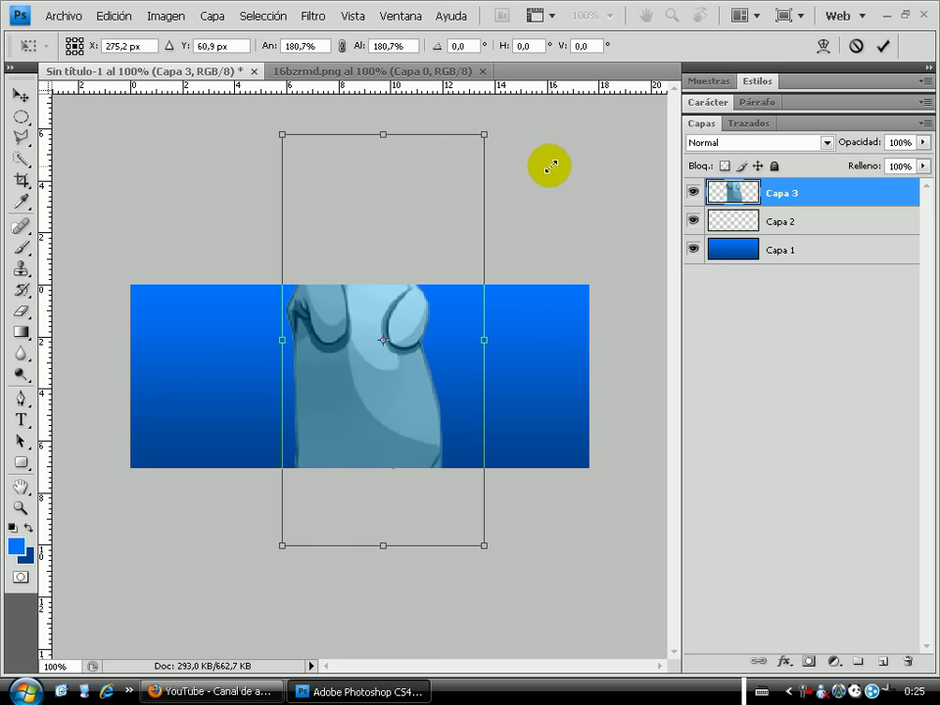
{"action": "left_click_drag", "start_coordinate": [413, 272], "coordinate": [376, 386]}
{"action": "mouse_move", "coordinate": [512, 280]}
{"action": "left_mouse_down"}
{"action": "mouse_move", "coordinate": [448, 291]}
{"action": "mouse_move", "coordinate": [456, 285]}
{"action": "left_mouse_up"}
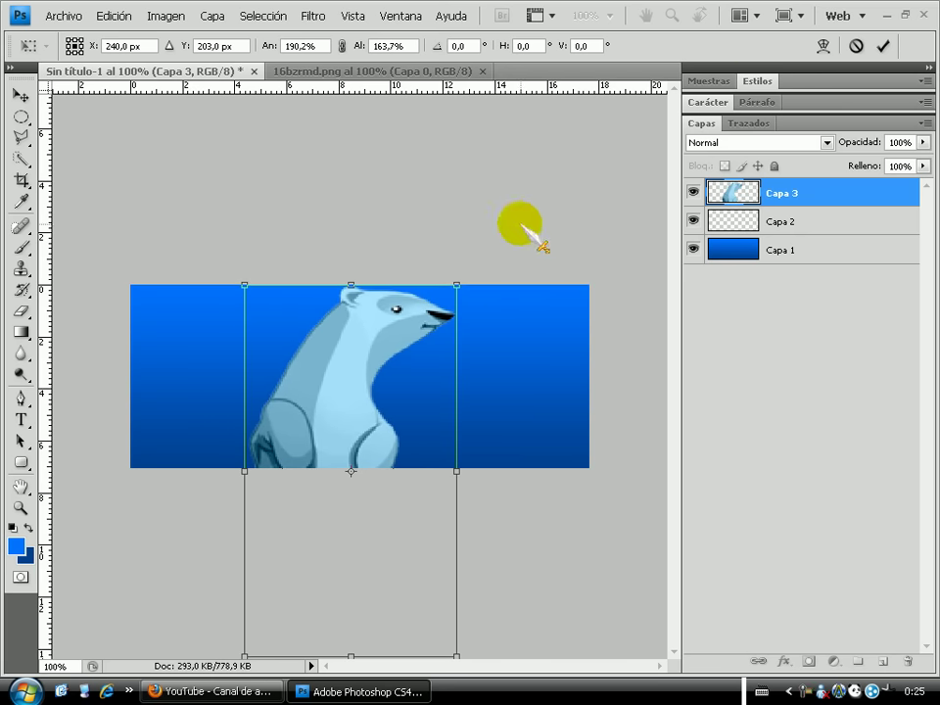
{"action": "left_click_drag", "start_coordinate": [356, 387], "coordinate": [373, 392]}
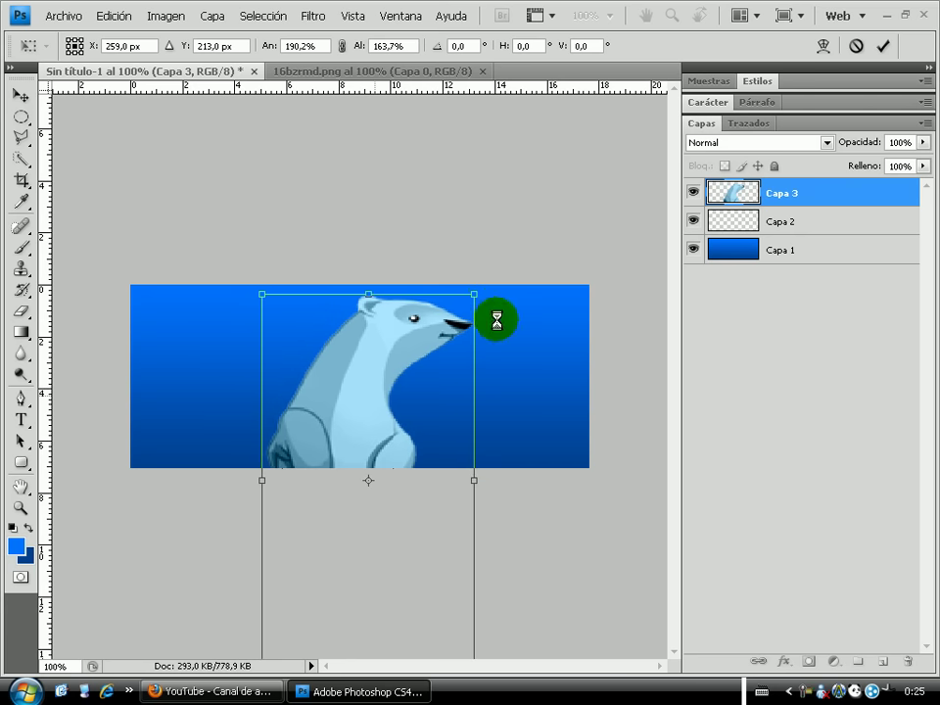
{"action": "left_click_drag", "start_coordinate": [474, 293], "coordinate": [413, 392]}
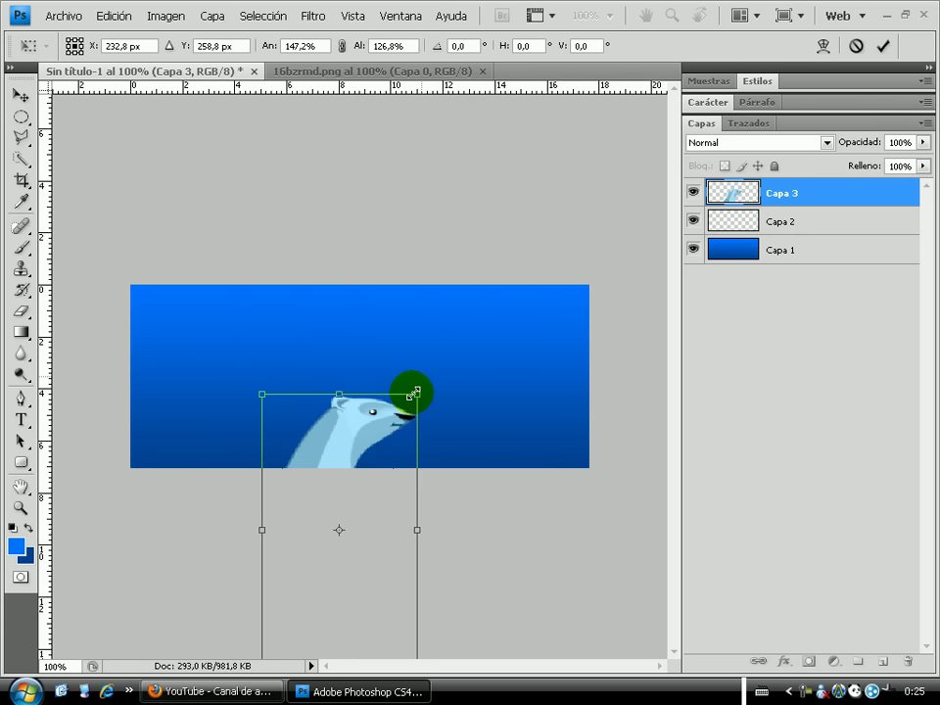
{"action": "left_click_drag", "start_coordinate": [377, 448], "coordinate": [408, 336]}
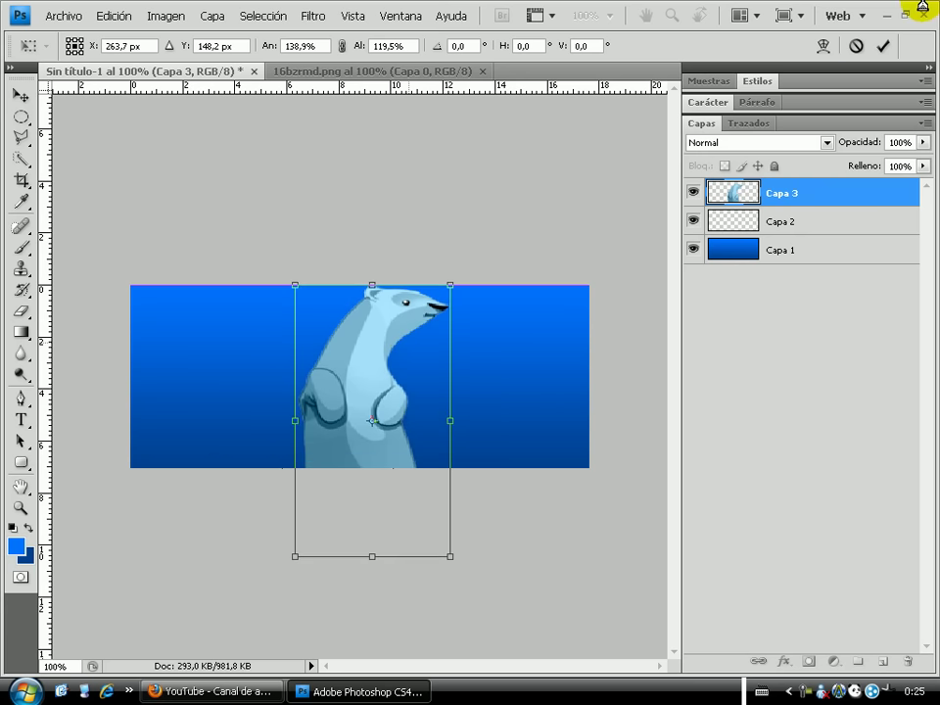
{"action": "left_click", "coordinate": [884, 46]}
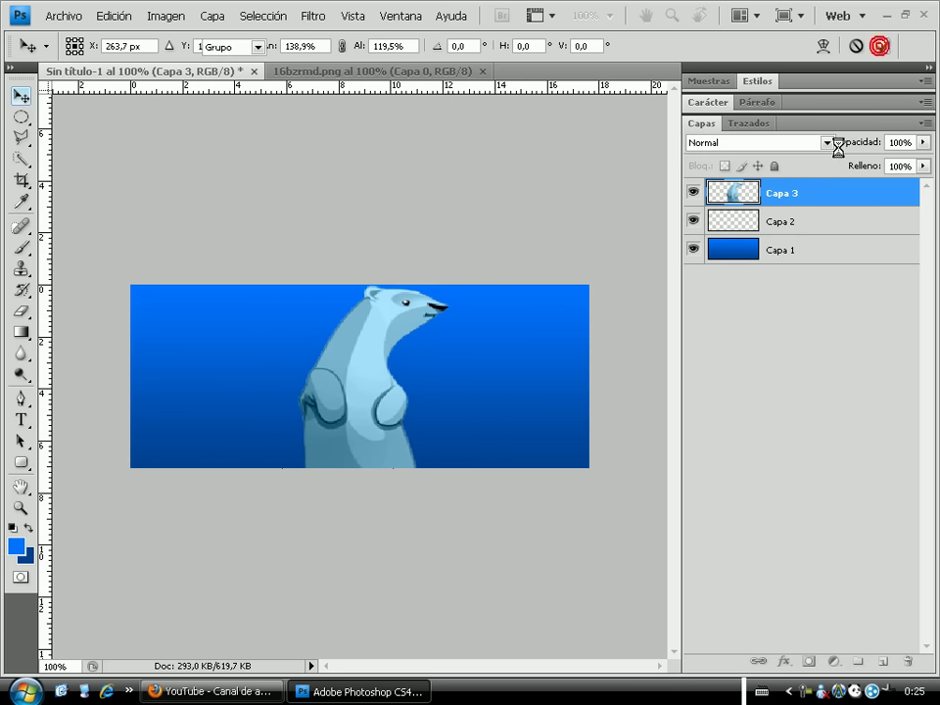
Step: Drag a second bear from 16bzrmd.png onto the banner's left as Capa 4, then shift the large bear right
{"action": "left_click", "coordinate": [366, 70]}
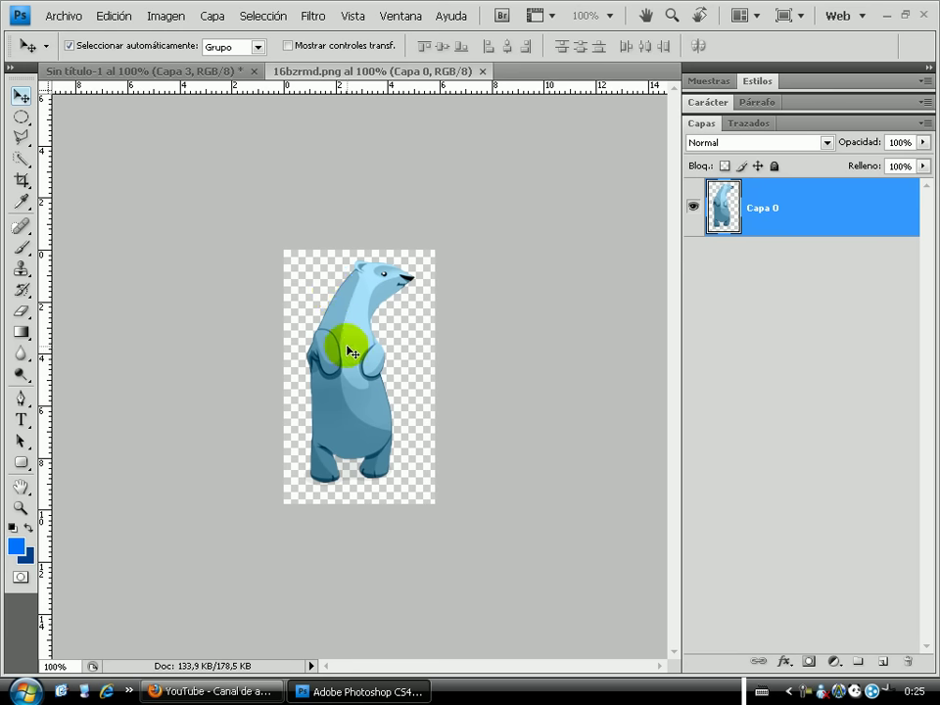
{"action": "left_click_drag", "start_coordinate": [351, 350], "coordinate": [155, 80]}
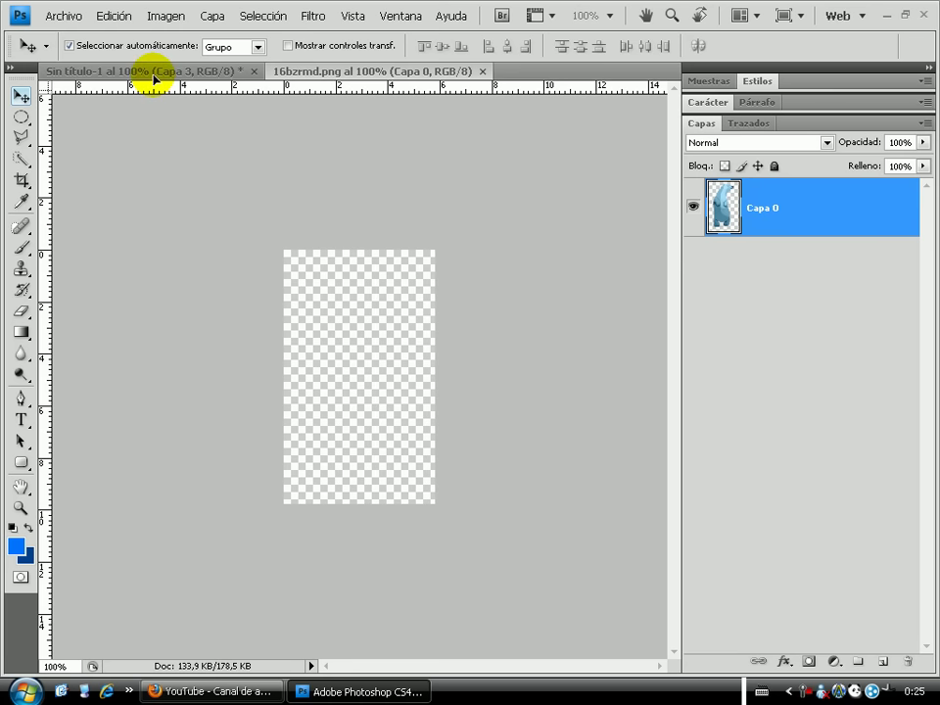
{"action": "left_click_drag", "start_coordinate": [154, 79], "coordinate": [155, 81]}
{"action": "left_click_drag", "start_coordinate": [200, 348], "coordinate": [200, 426]}
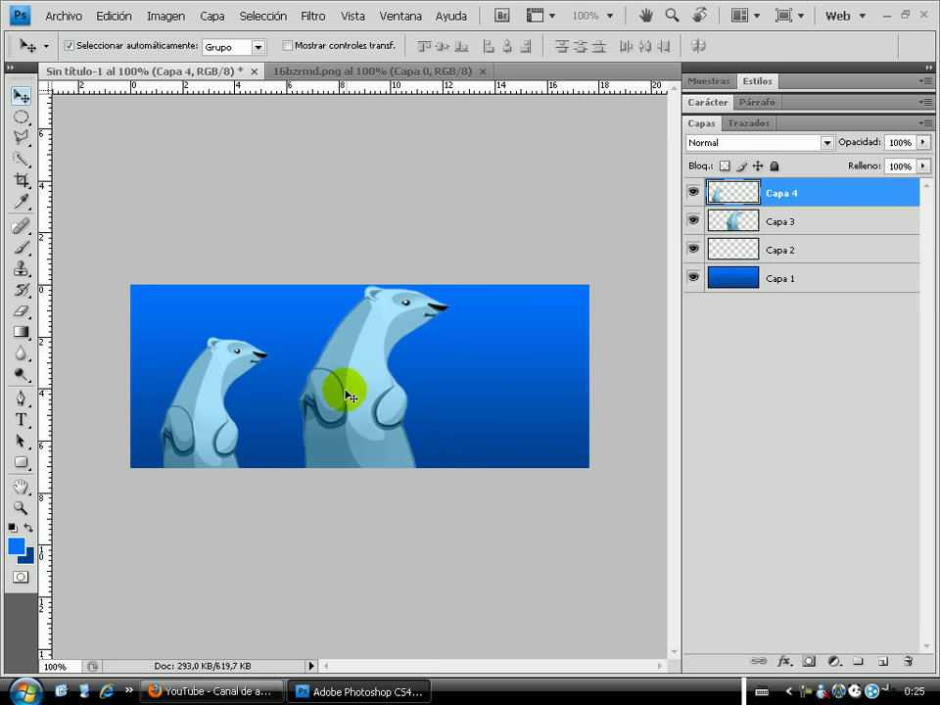
{"action": "left_click_drag", "start_coordinate": [362, 396], "coordinate": [463, 403]}
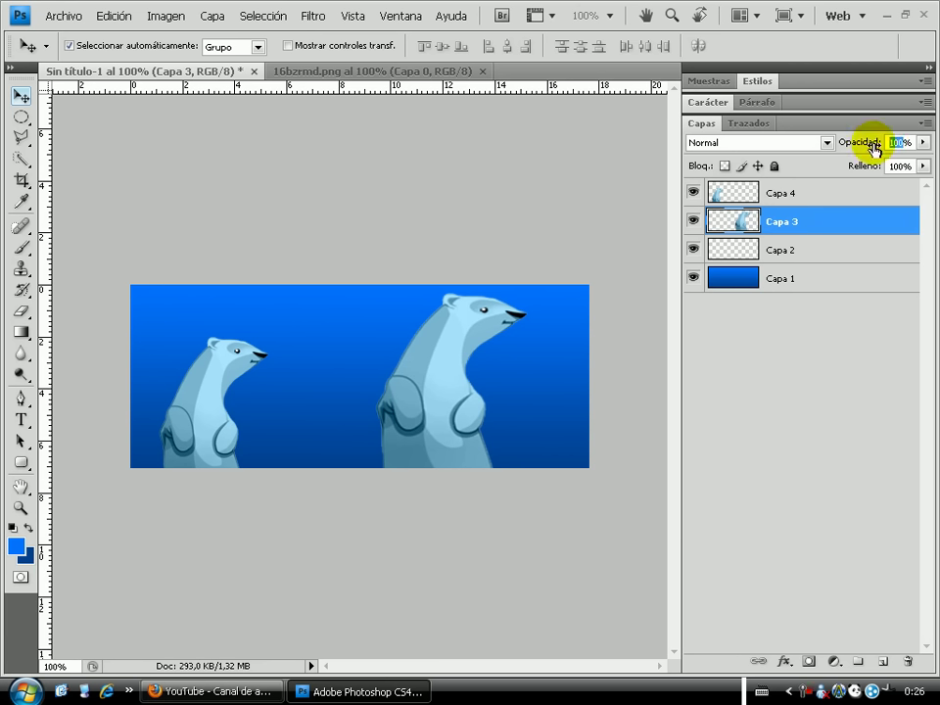
{"action": "type", "text": "30"}
Step: Fade the large bear to 30% opacity, raise the small bear to the top edge, and re-centre the large bear leftward
{"action": "key", "text": "Return"}
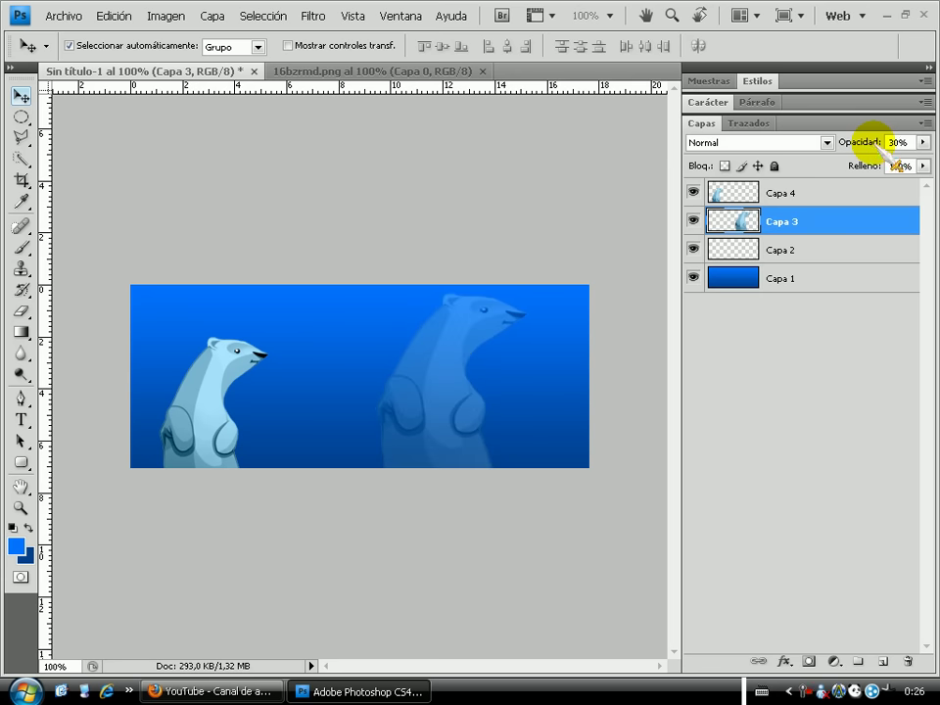
{"action": "left_click_drag", "start_coordinate": [228, 378], "coordinate": [226, 323]}
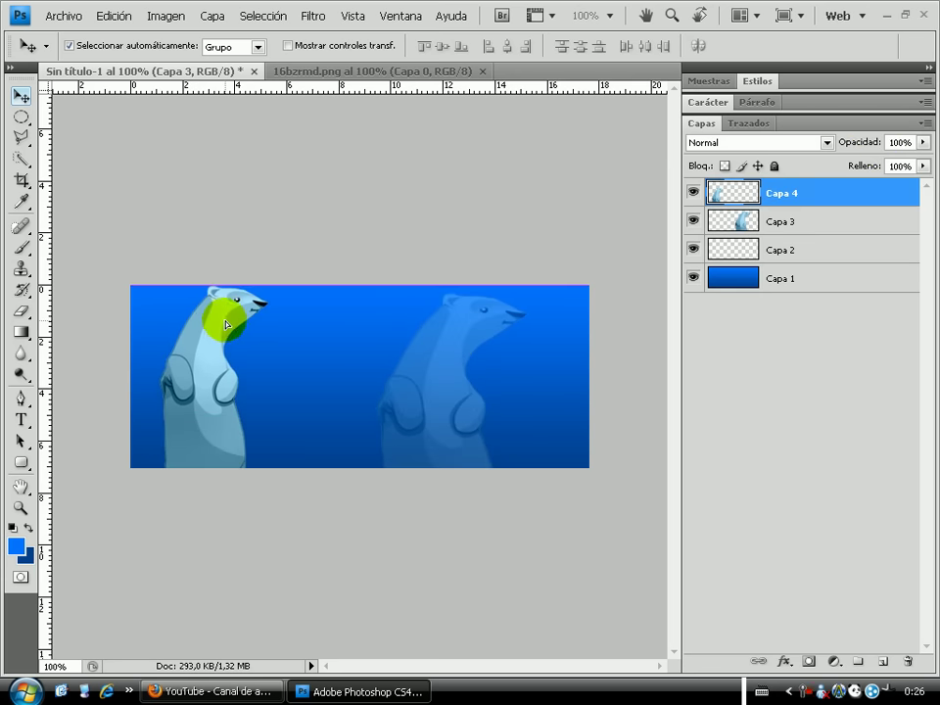
{"action": "left_click", "coordinate": [457, 384]}
{"action": "mouse_move", "coordinate": [441, 378]}
{"action": "left_mouse_down"}
{"action": "mouse_move", "coordinate": [413, 367]}
{"action": "mouse_move", "coordinate": [370, 373]}
{"action": "left_mouse_up"}
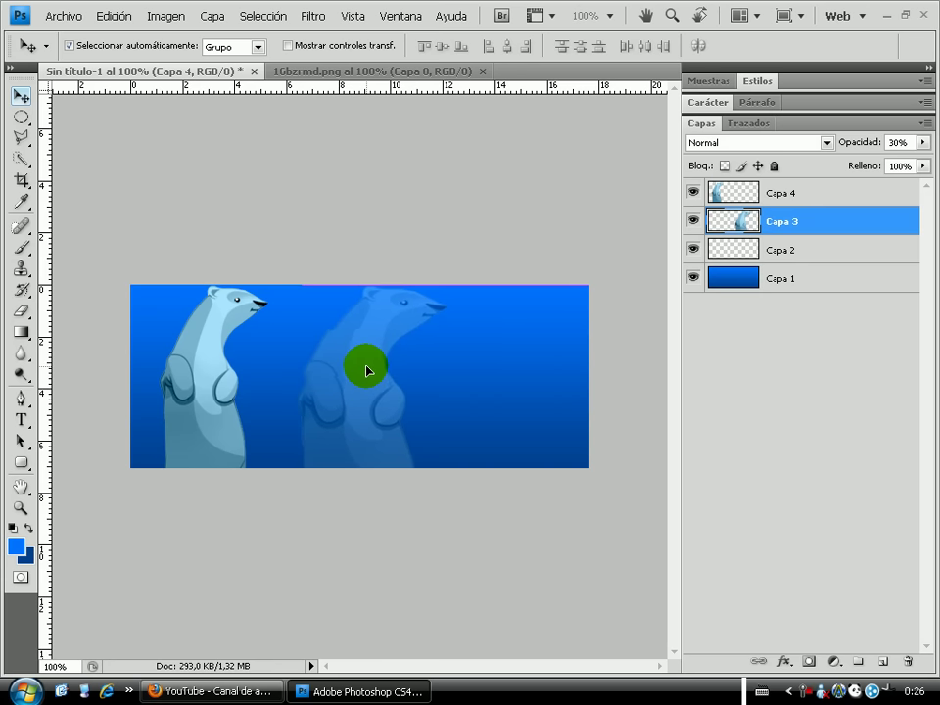
{"action": "left_click_drag", "start_coordinate": [370, 373], "coordinate": [382, 369]}
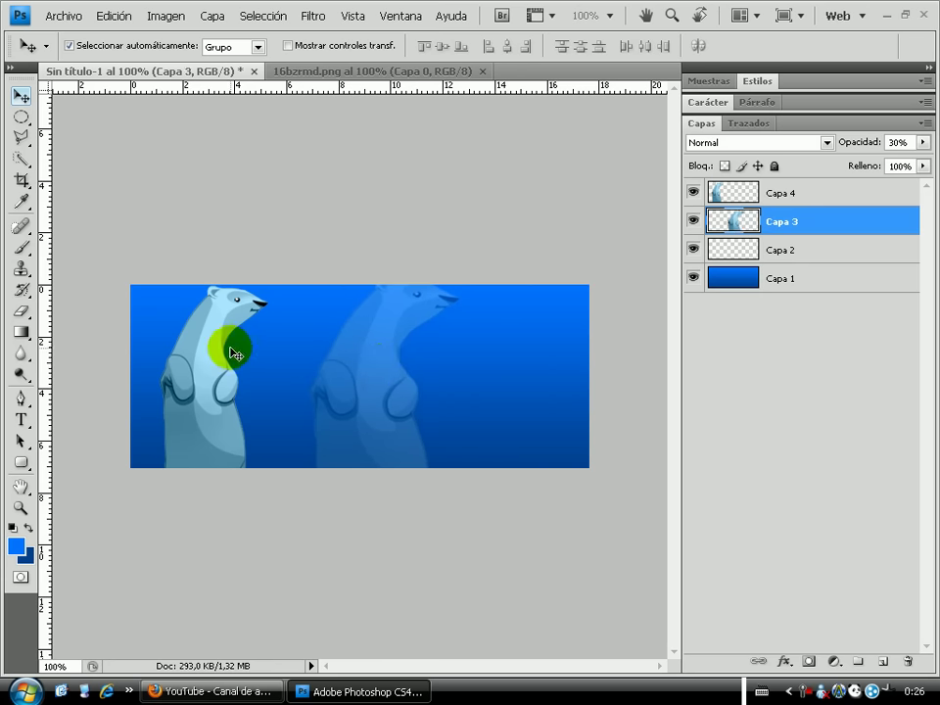
{"action": "left_click", "coordinate": [114, 16]}
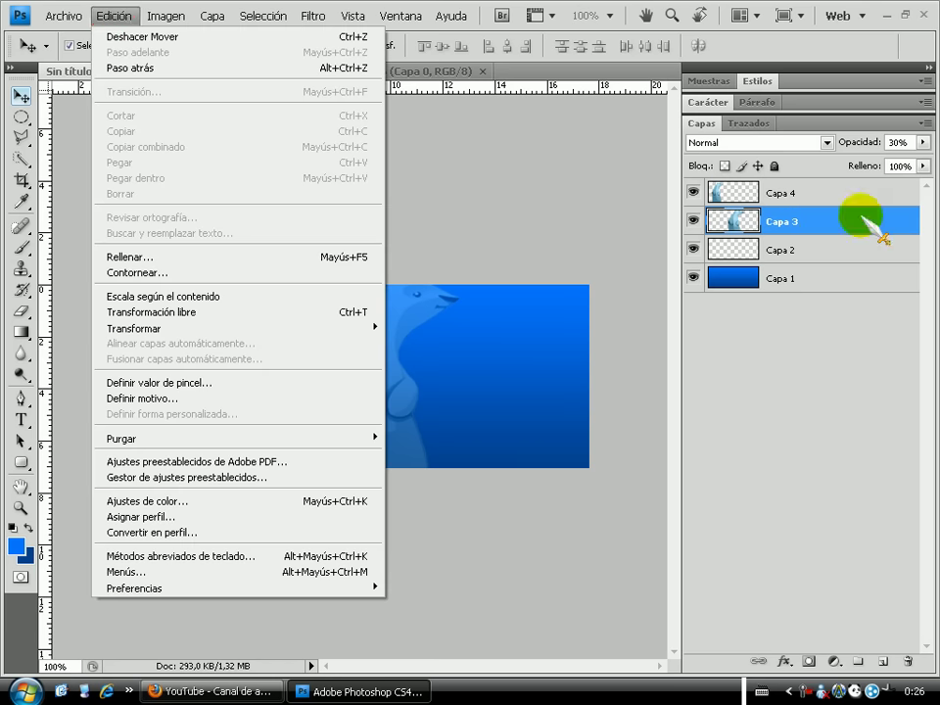
Step: Select Capa 4 and slightly shrink the small bear with Transform > Scale
{"action": "left_click", "coordinate": [754, 196]}
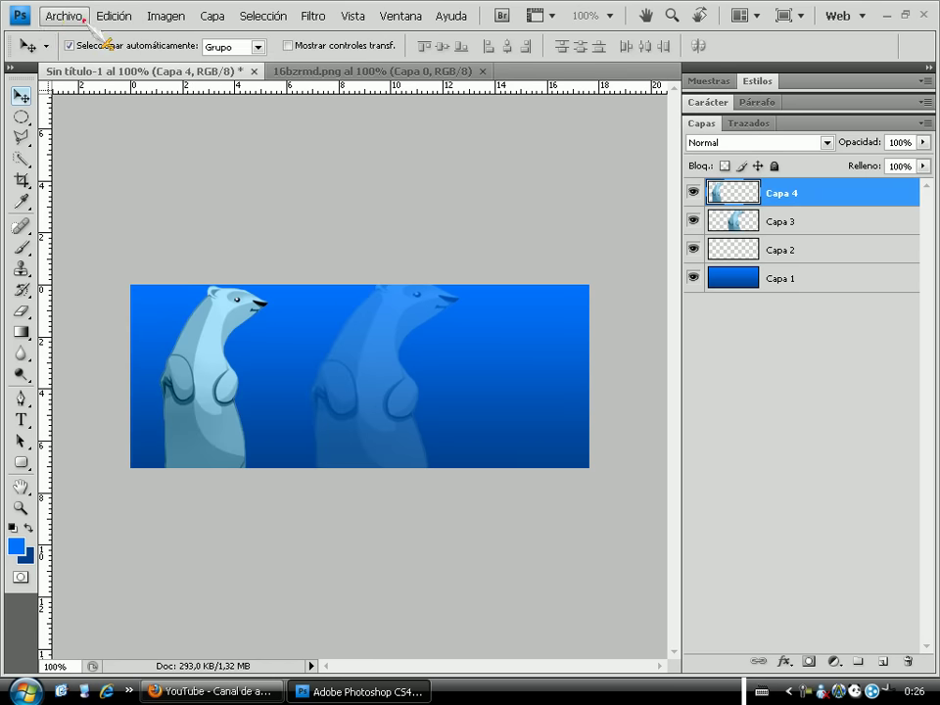
{"action": "left_click", "coordinate": [85, 18]}
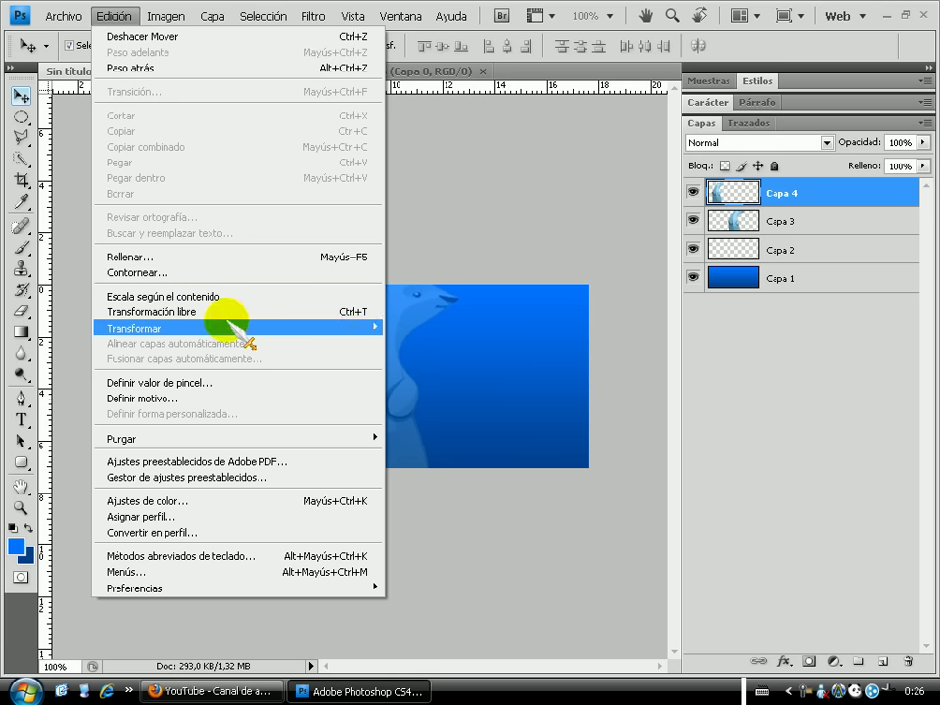
{"action": "mouse_move", "coordinate": [147, 328]}
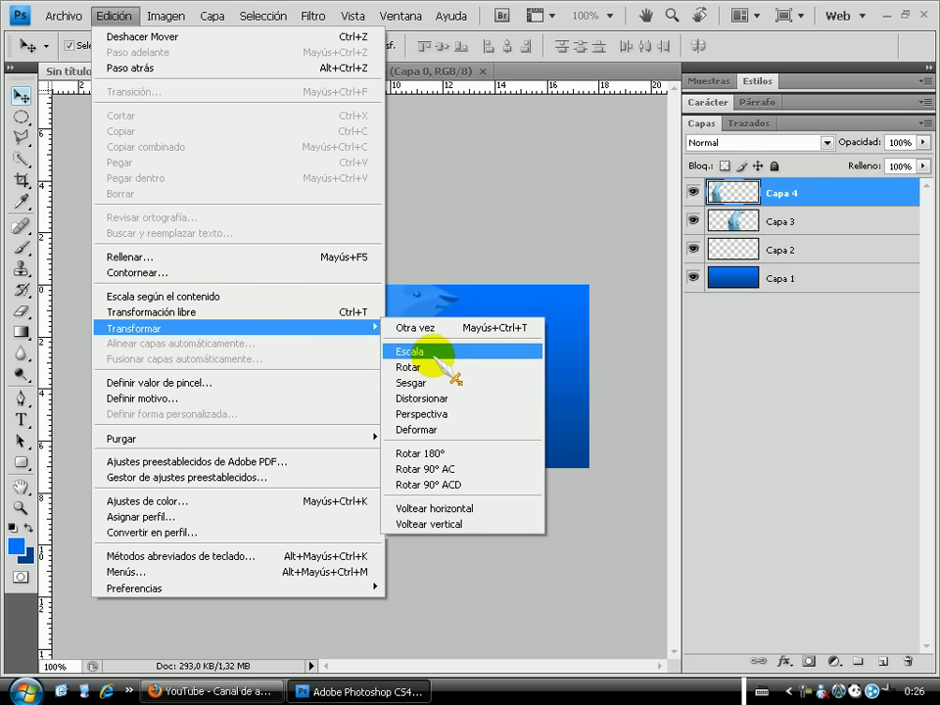
{"action": "left_click", "coordinate": [434, 352]}
{"action": "mouse_move", "coordinate": [267, 283]}
{"action": "left_mouse_down"}
{"action": "mouse_move", "coordinate": [233, 336]}
{"action": "mouse_move", "coordinate": [241, 340]}
{"action": "mouse_move", "coordinate": [258, 297]}
{"action": "left_mouse_up"}
{"action": "left_click", "coordinate": [882, 46]}
Step: Rescale the small bear to 77.9% and move it fully into view at the banner's left
{"action": "left_click", "coordinate": [116, 16]}
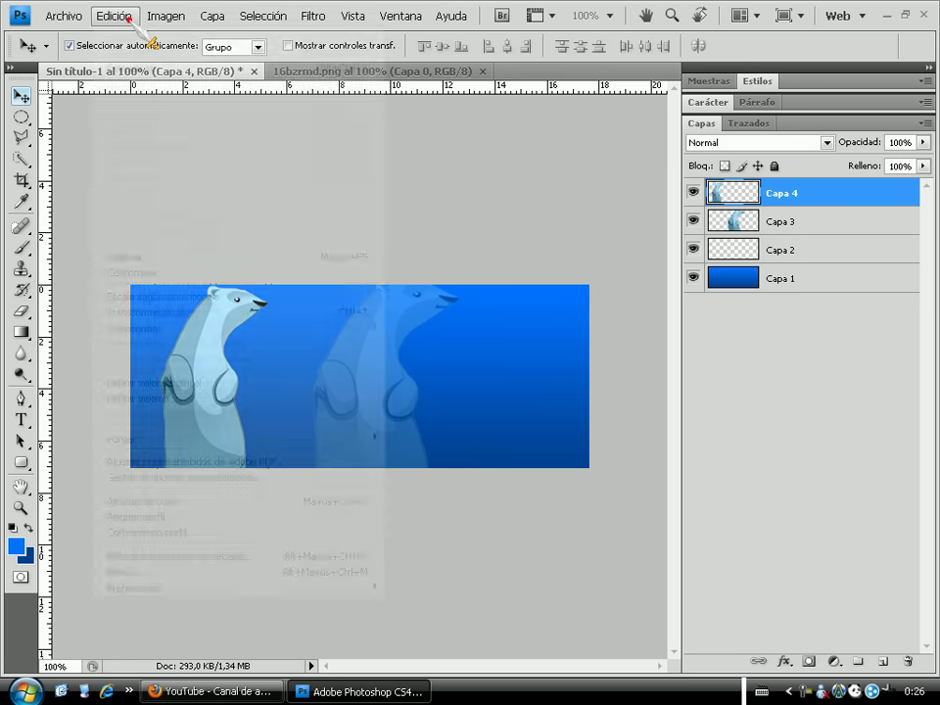
{"action": "left_click", "coordinate": [416, 350]}
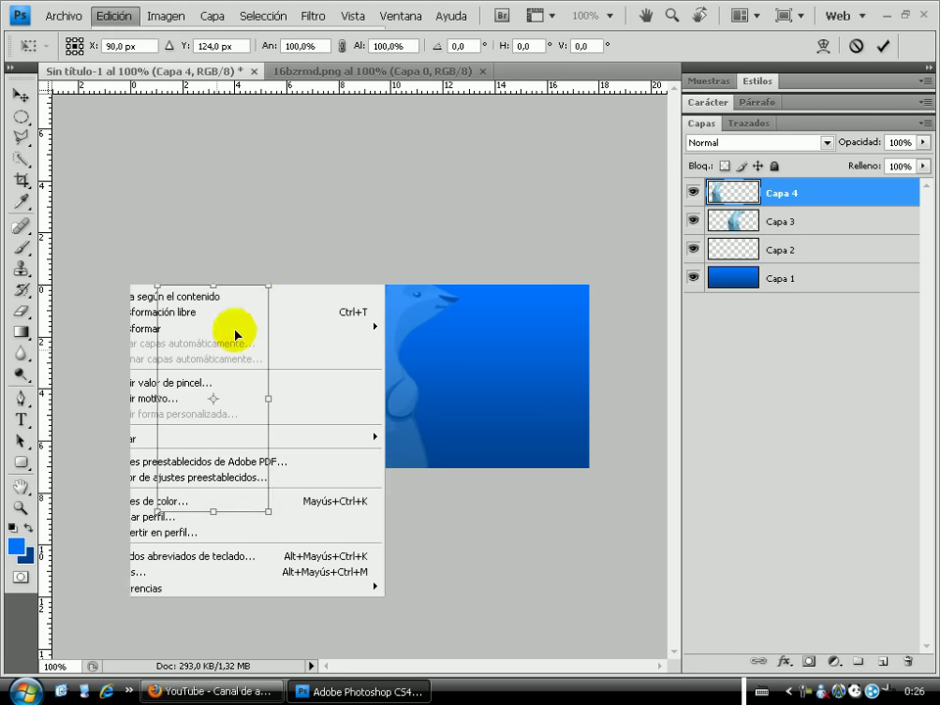
{"action": "left_click_drag", "start_coordinate": [271, 285], "coordinate": [240, 330]}
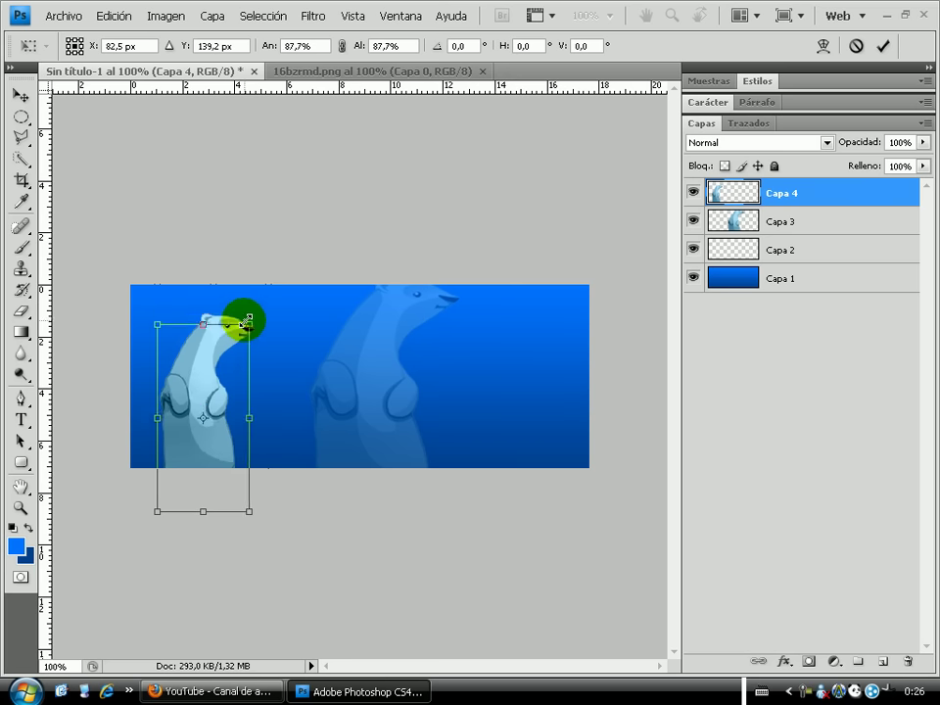
{"action": "left_click_drag", "start_coordinate": [215, 363], "coordinate": [223, 316]}
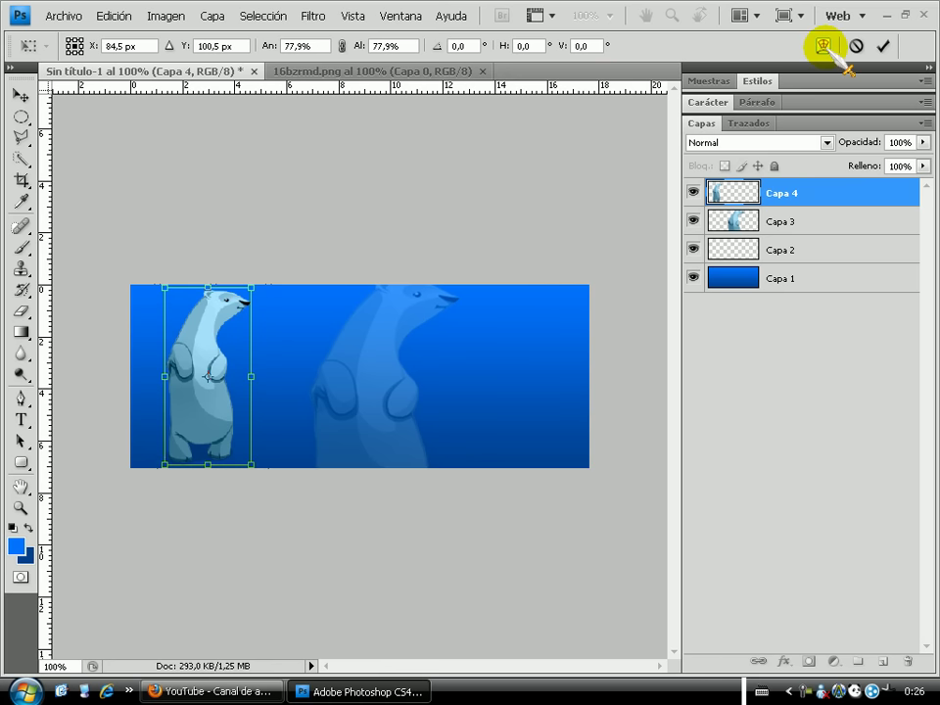
{"action": "left_click", "coordinate": [881, 45]}
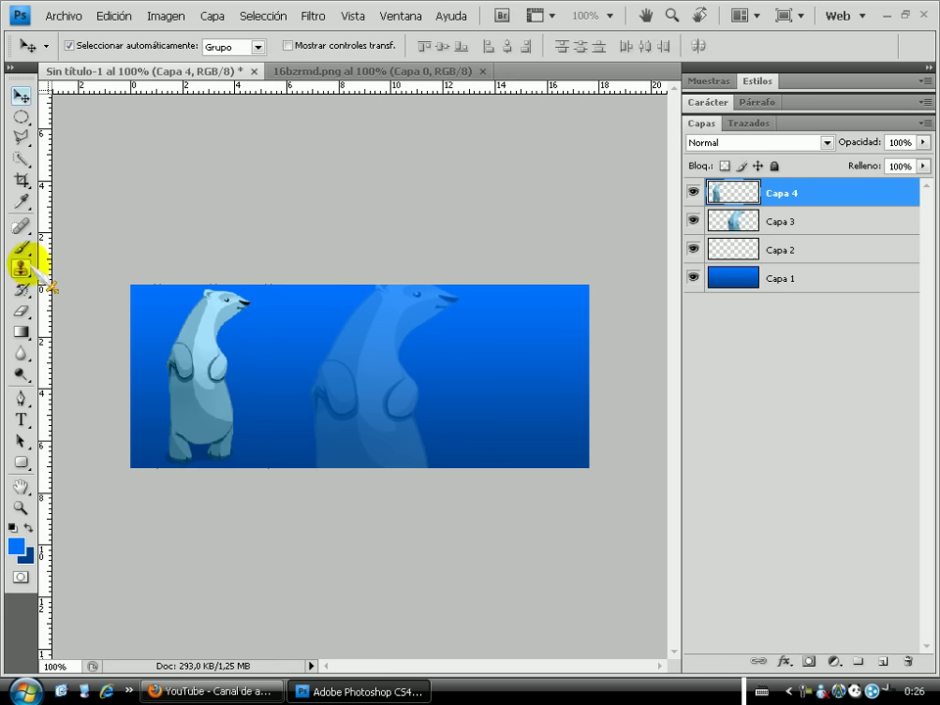
Step: Place a new type layer beside the front bear, sized 60 pt, with white text colour
{"action": "left_click", "coordinate": [20, 420]}
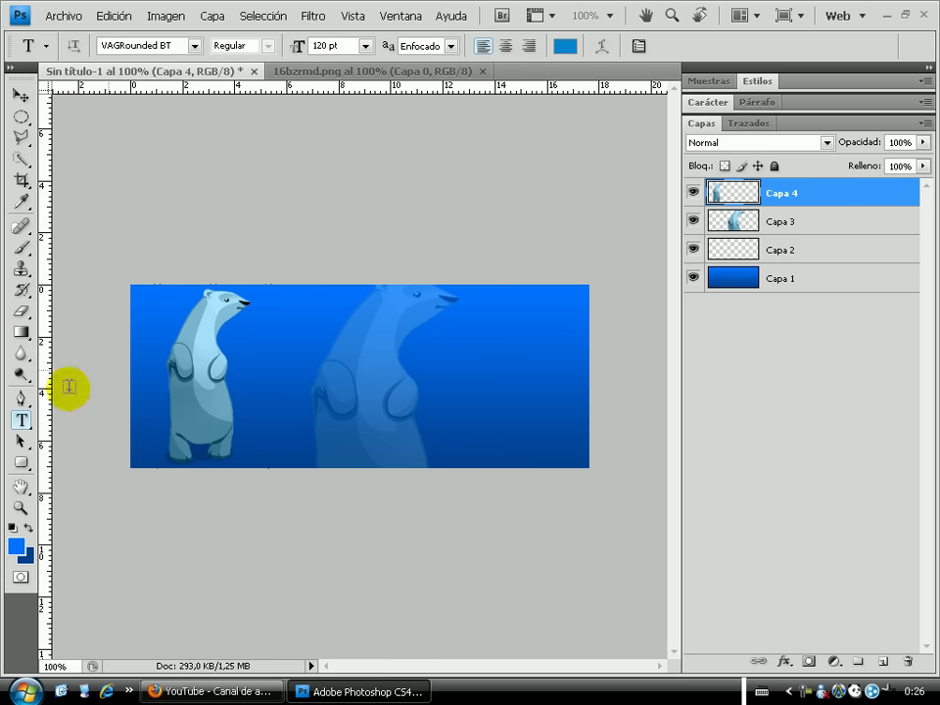
{"action": "left_click", "coordinate": [275, 336]}
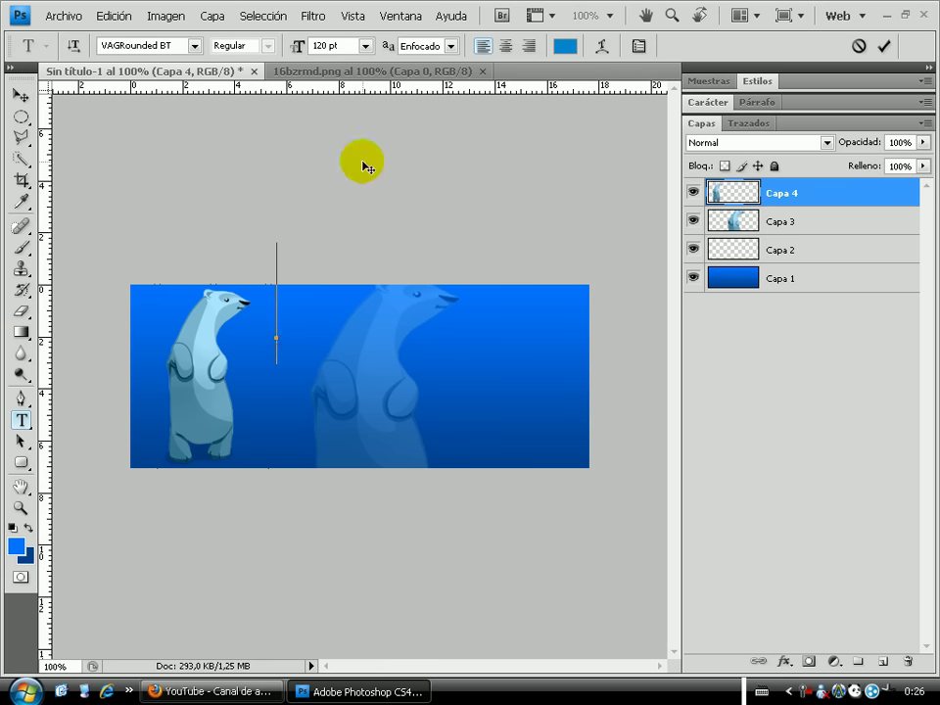
{"action": "left_click", "coordinate": [365, 46]}
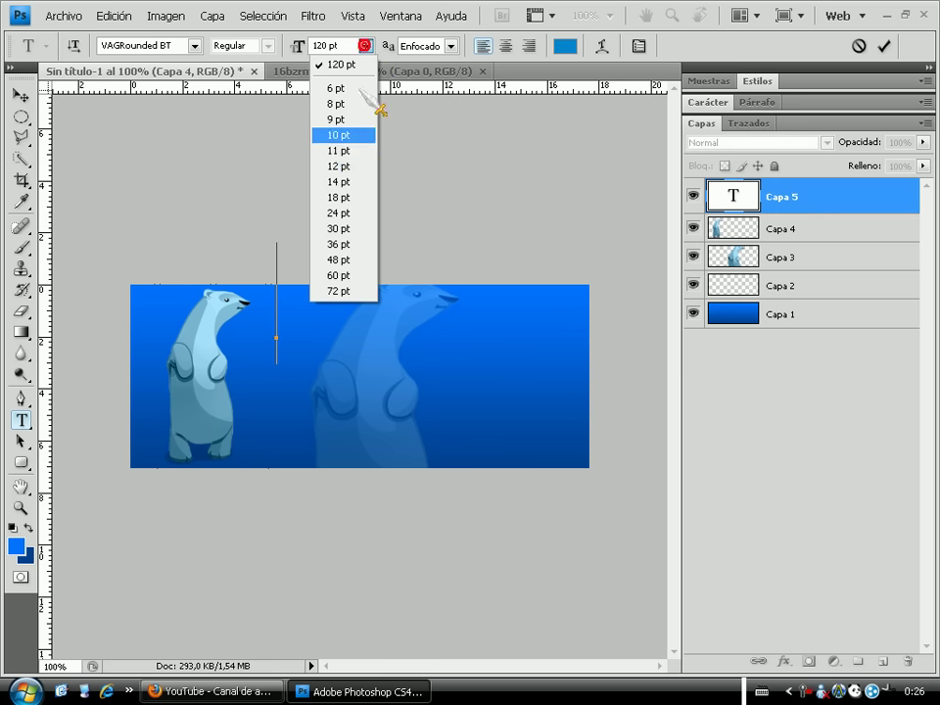
{"action": "left_click", "coordinate": [338, 290]}
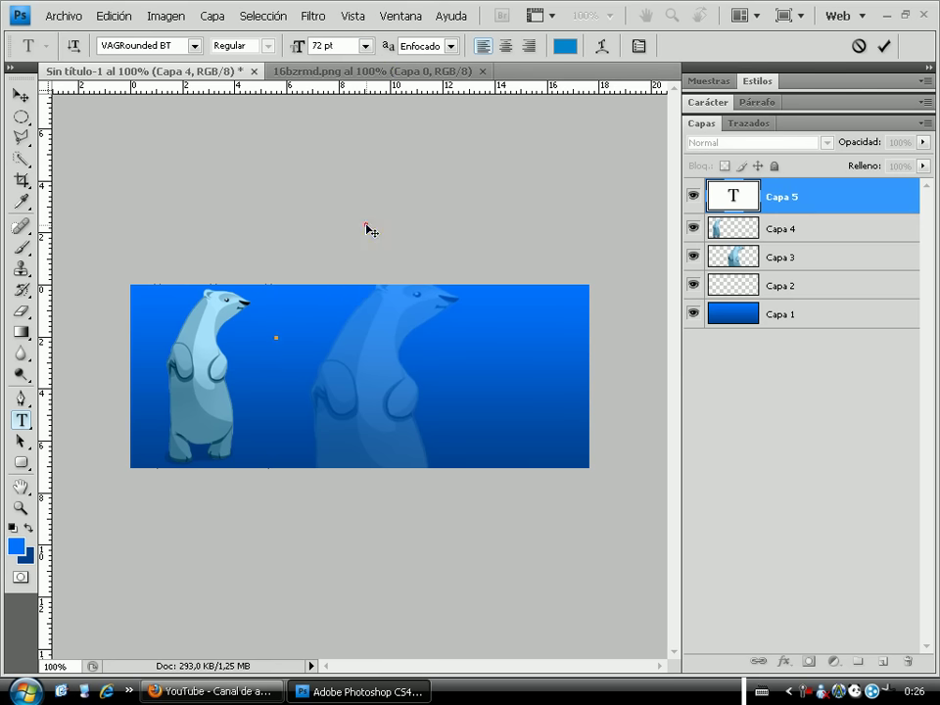
{"action": "left_click", "coordinate": [365, 46]}
{"action": "left_click", "coordinate": [338, 275]}
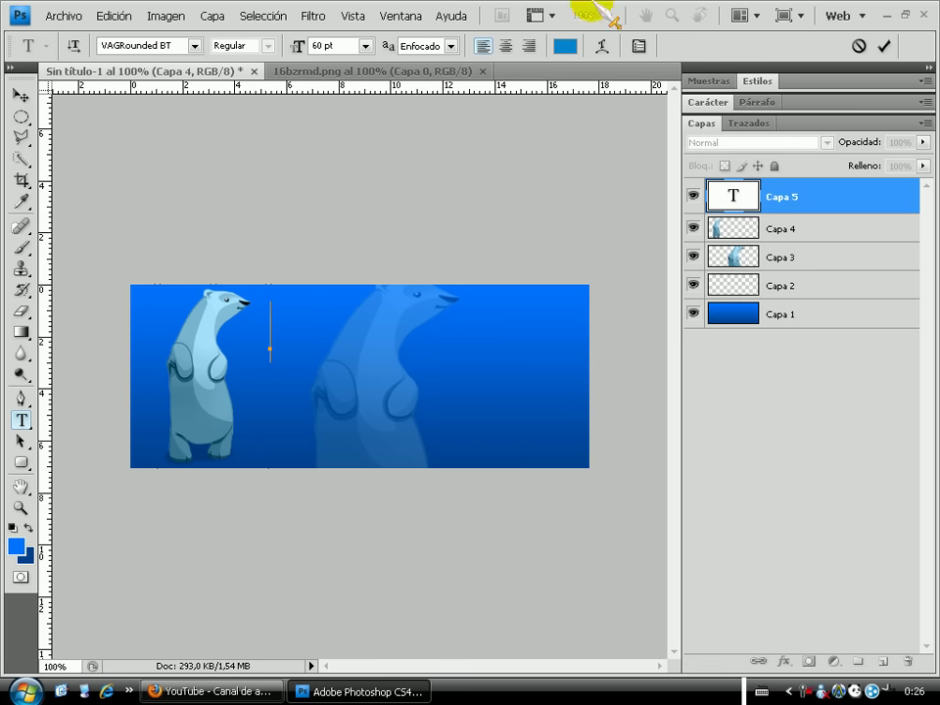
{"action": "left_click", "coordinate": [565, 46]}
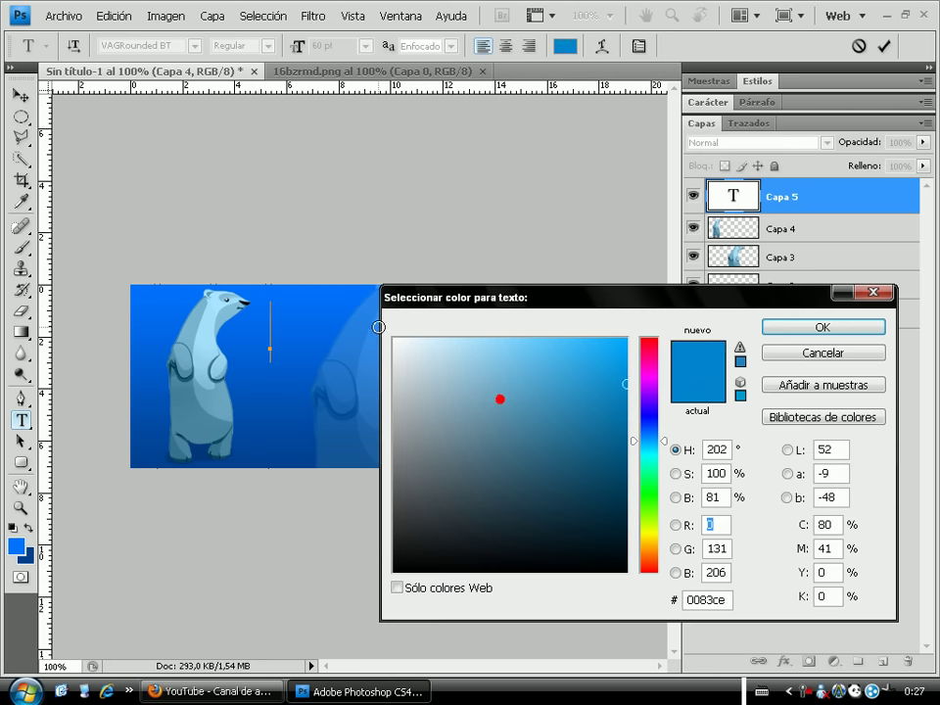
{"action": "left_click", "coordinate": [514, 407]}
{"action": "left_click_drag", "start_coordinate": [514, 357], "coordinate": [393, 338]}
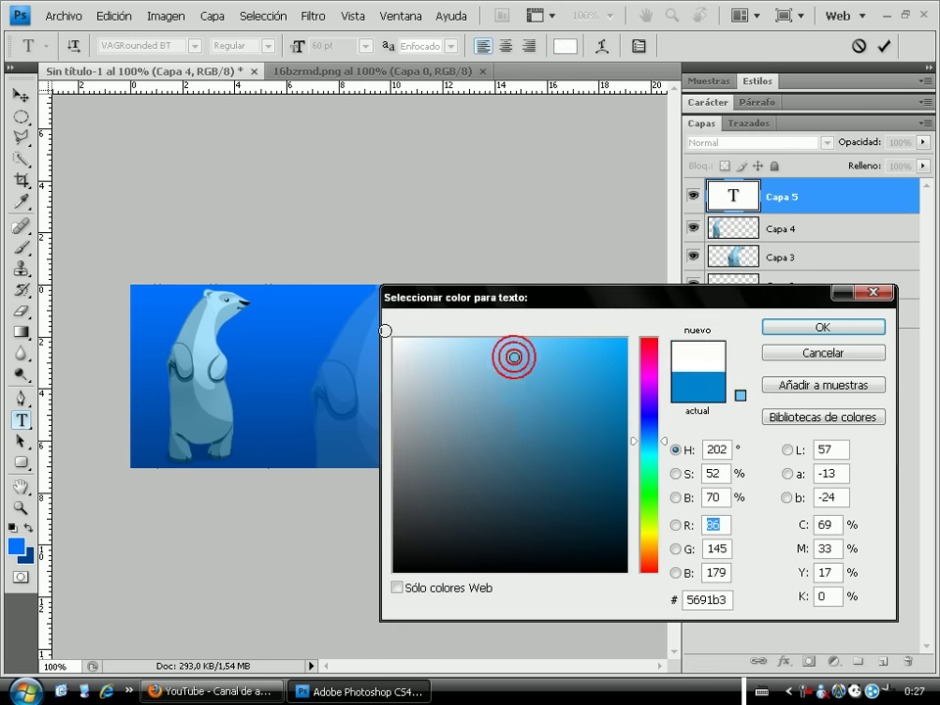
Step: Type 'Tutorial firma basica estilo BB' in white over three lines, position it beside the bear, and commit
{"action": "left_click", "coordinate": [780, 329]}
{"action": "type", "text": "Tutorial"}
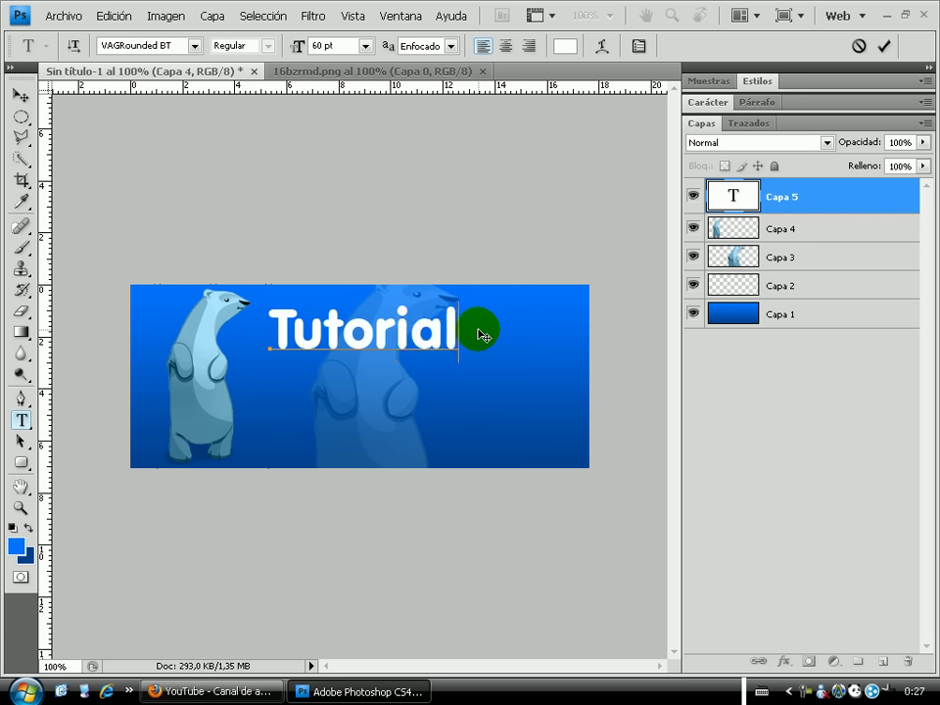
{"action": "type", "text": "ma ba"}
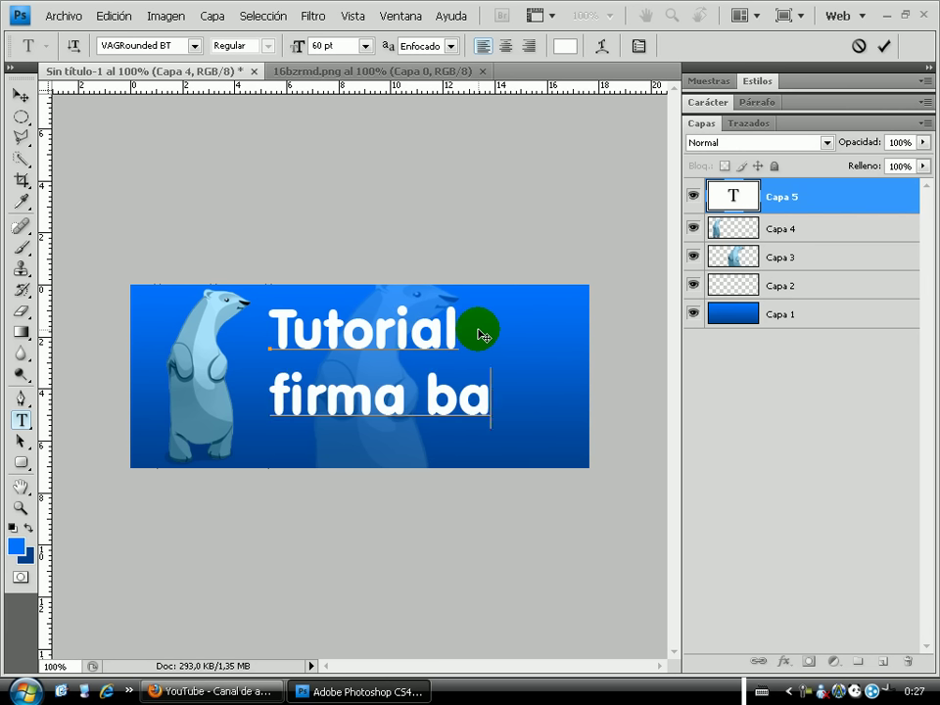
{"action": "type", "text": "sica"}
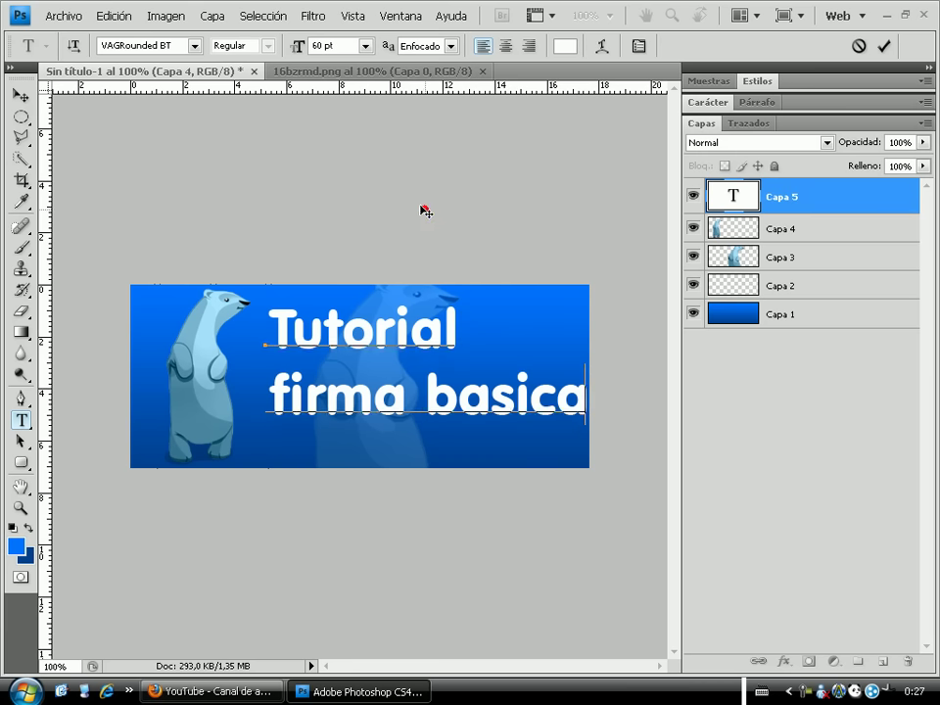
{"action": "left_click_drag", "start_coordinate": [424, 212], "coordinate": [412, 198]}
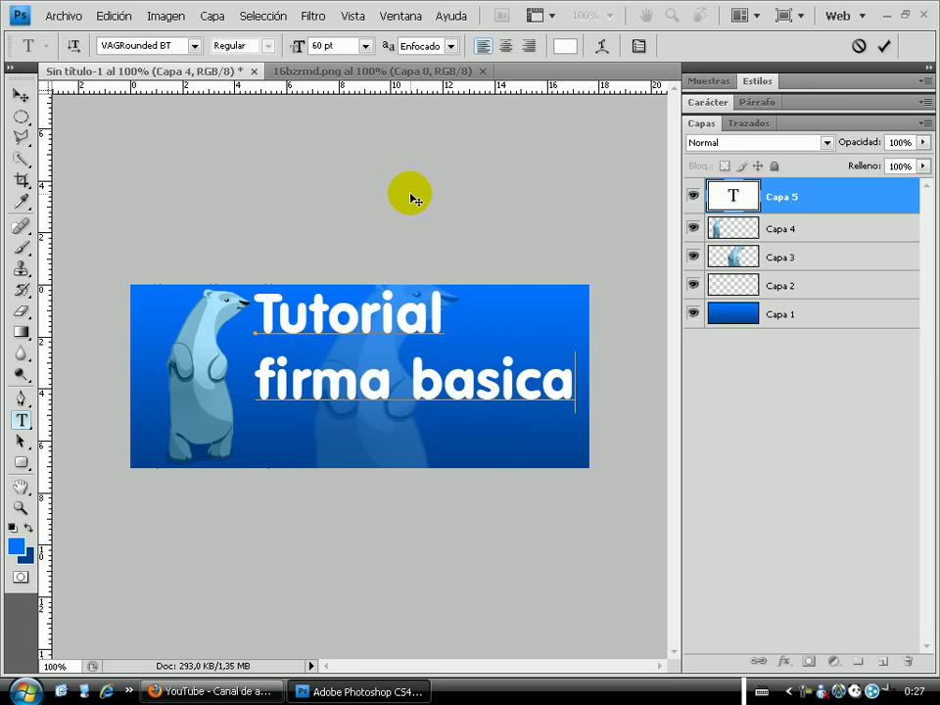
{"action": "left_click_drag", "start_coordinate": [412, 199], "coordinate": [418, 198]}
{"action": "type", "text": "estilo"}
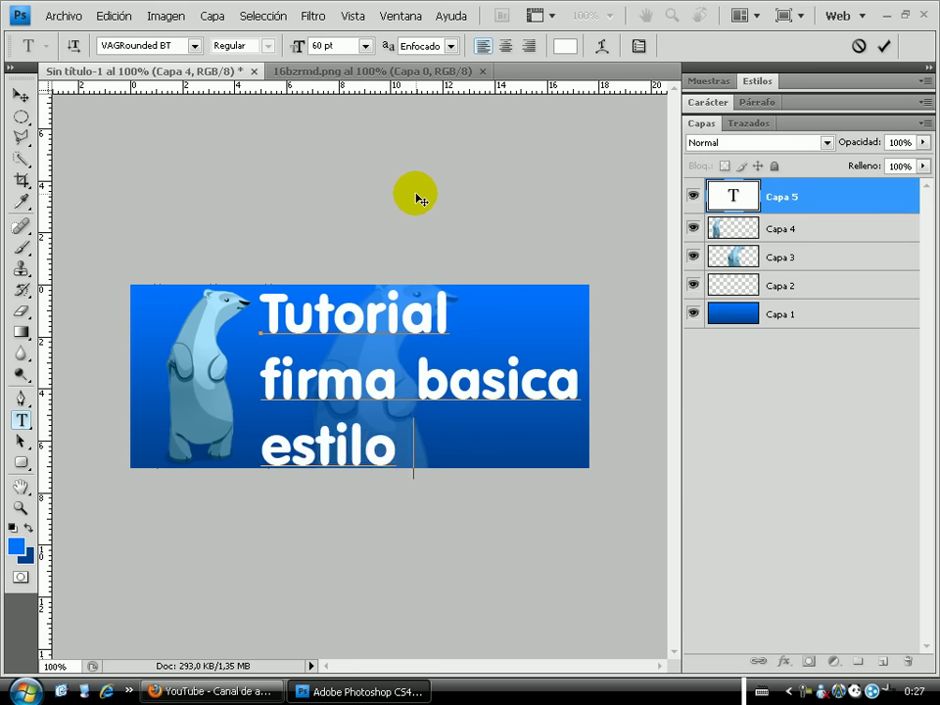
{"action": "type", "text": "BB"}
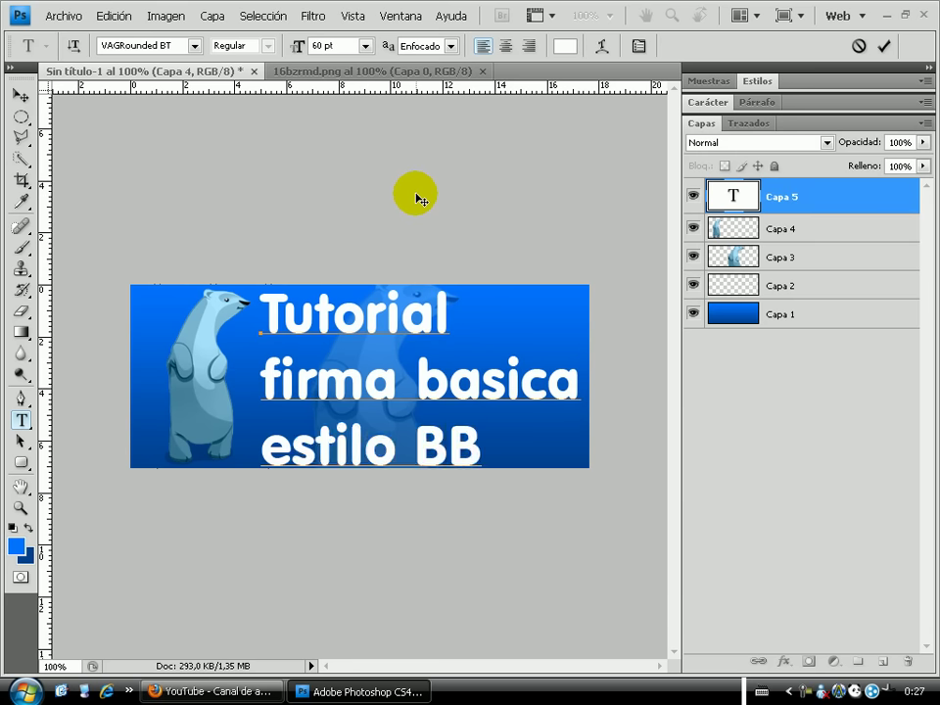
{"action": "left_click_drag", "start_coordinate": [447, 243], "coordinate": [446, 238]}
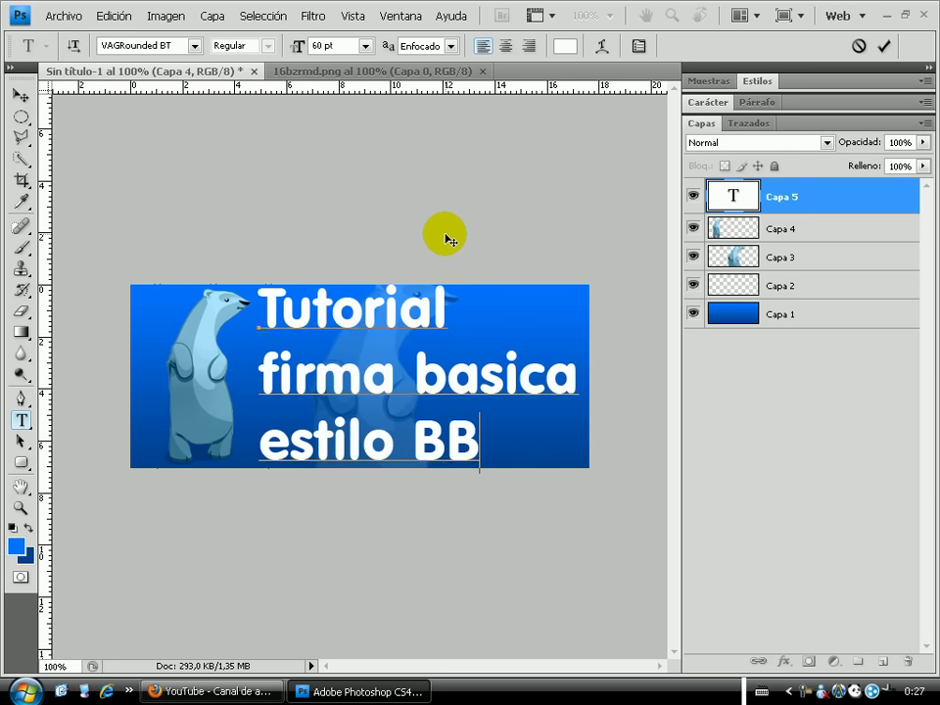
{"action": "left_click", "coordinate": [883, 46]}
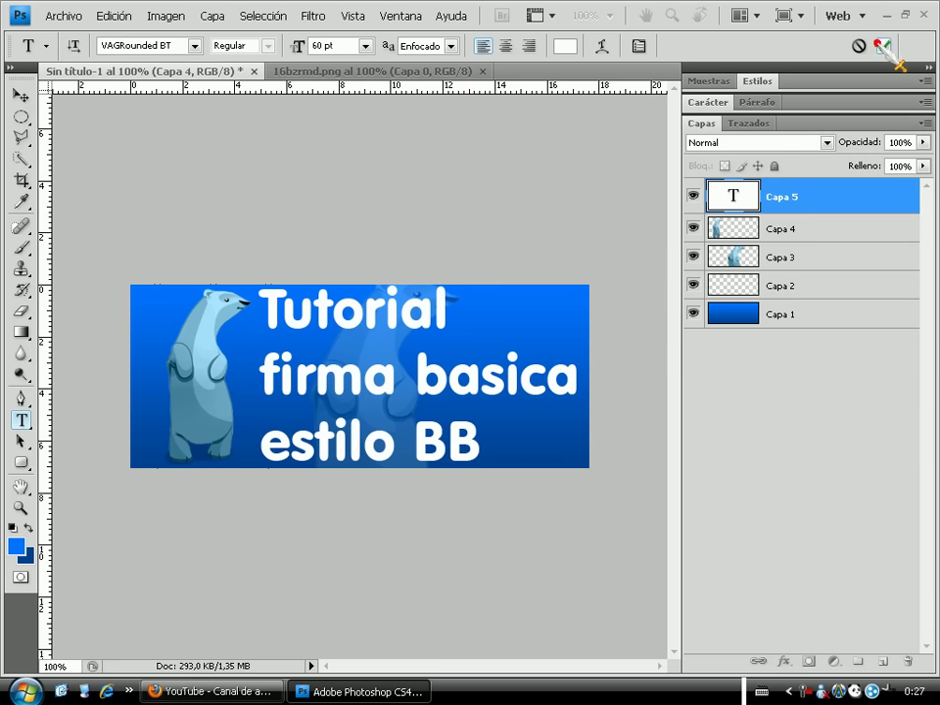
Step: Add a Trazo layer style of 2 px black to the banner text
{"action": "left_click", "coordinate": [780, 661]}
{"action": "left_click", "coordinate": [722, 658]}
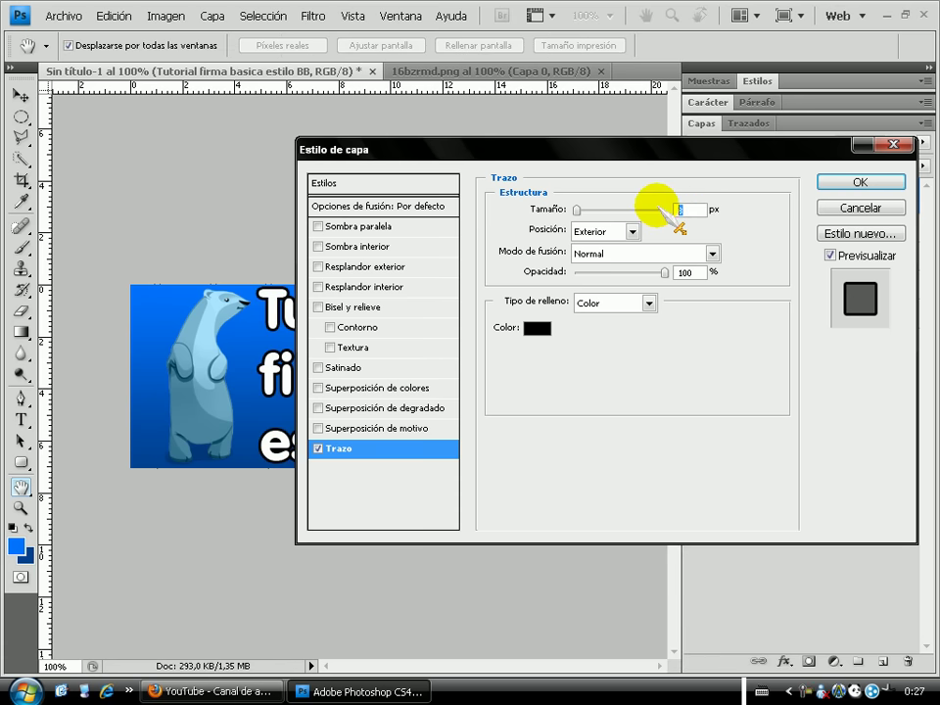
{"action": "type", "text": "2"}
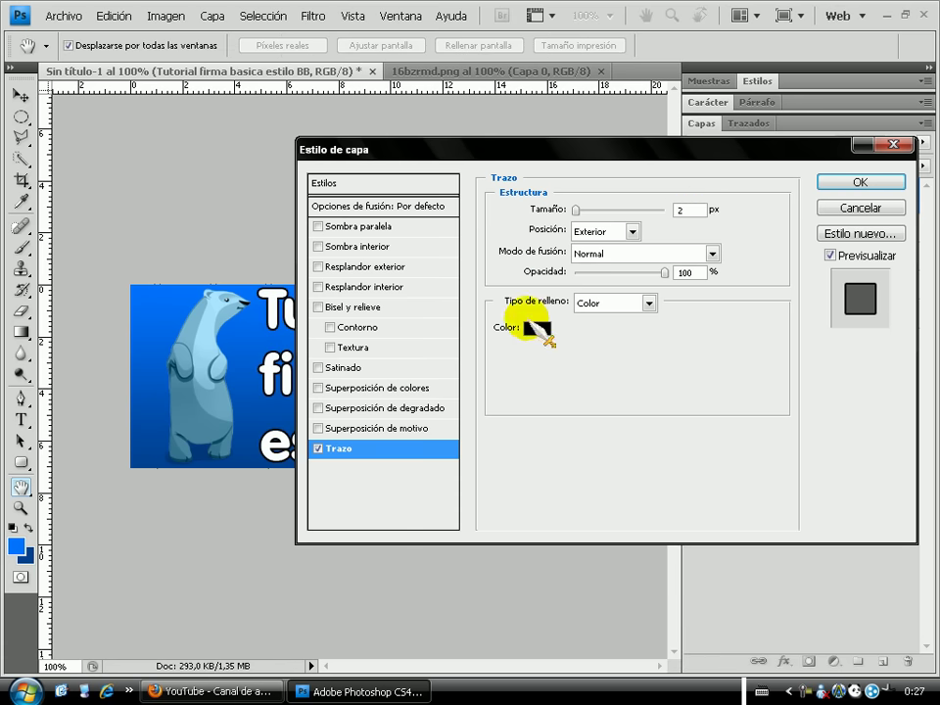
{"action": "left_click", "coordinate": [840, 184]}
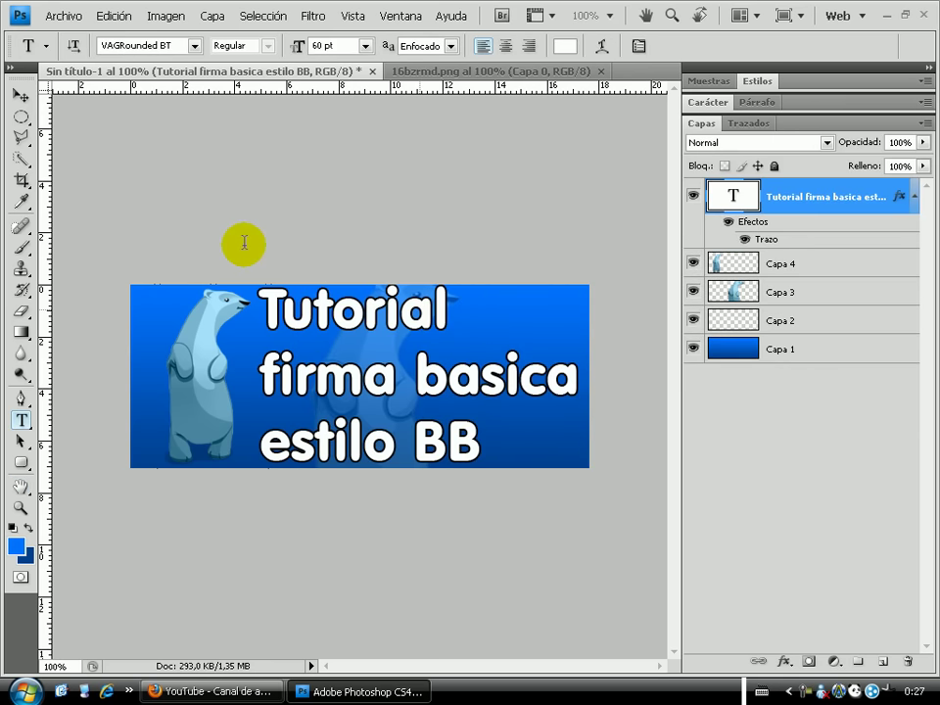
Step: Nudge the text layer and the front polar bear (Capa 4) slightly left
{"action": "left_click", "coordinate": [19, 95]}
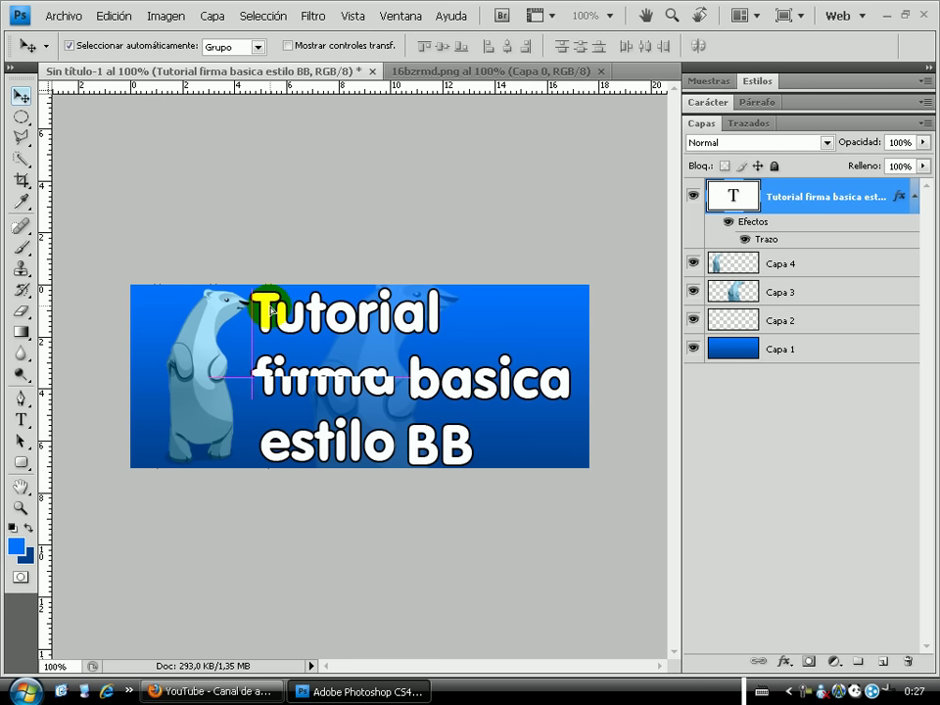
{"action": "left_click_drag", "start_coordinate": [272, 307], "coordinate": [274, 309]}
{"action": "key", "text": "ctrl+z"}
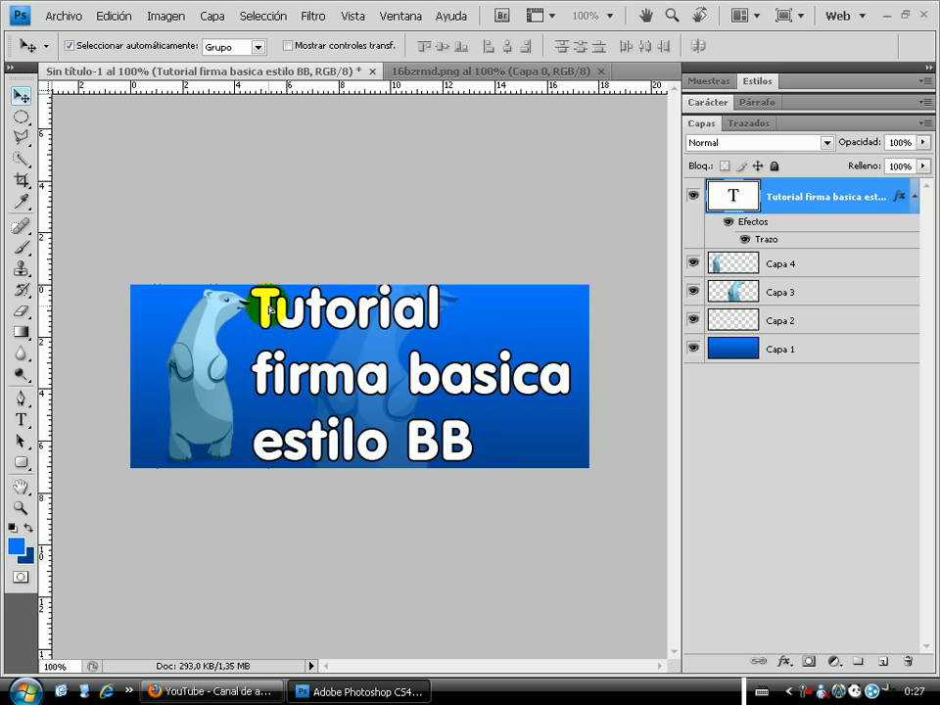
{"action": "left_click_drag", "start_coordinate": [269, 309], "coordinate": [275, 313]}
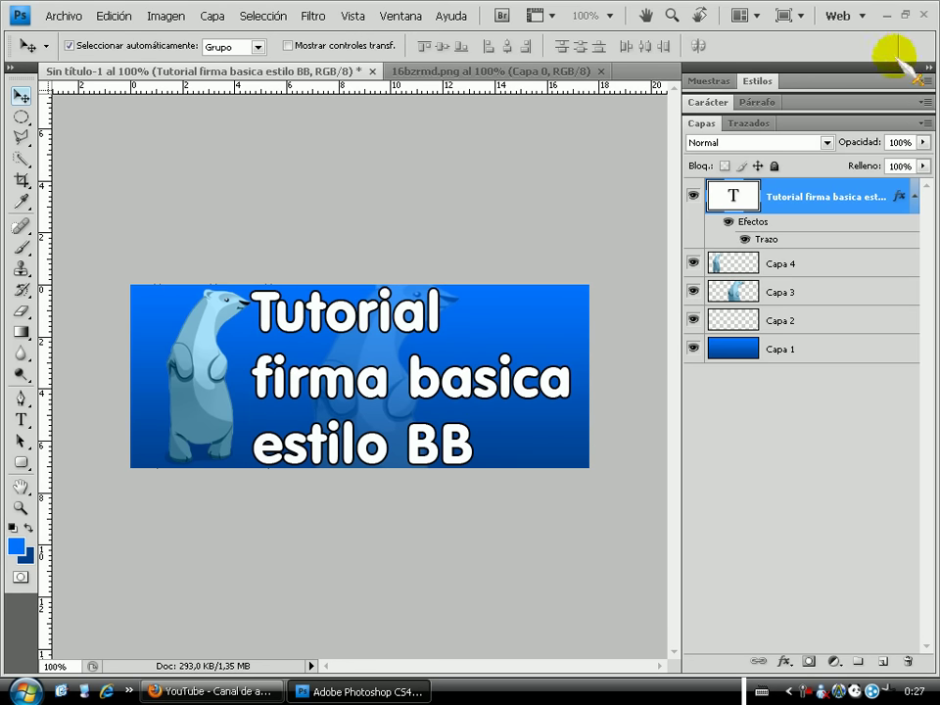
{"action": "left_click_drag", "start_coordinate": [219, 328], "coordinate": [201, 342]}
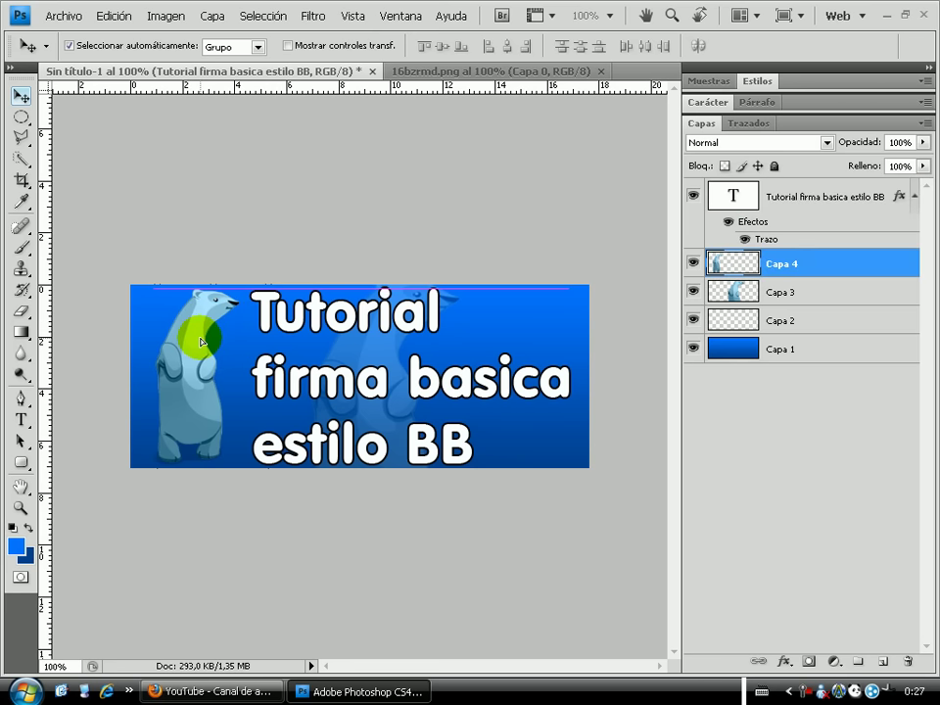
{"action": "left_click_drag", "start_coordinate": [201, 341], "coordinate": [201, 338]}
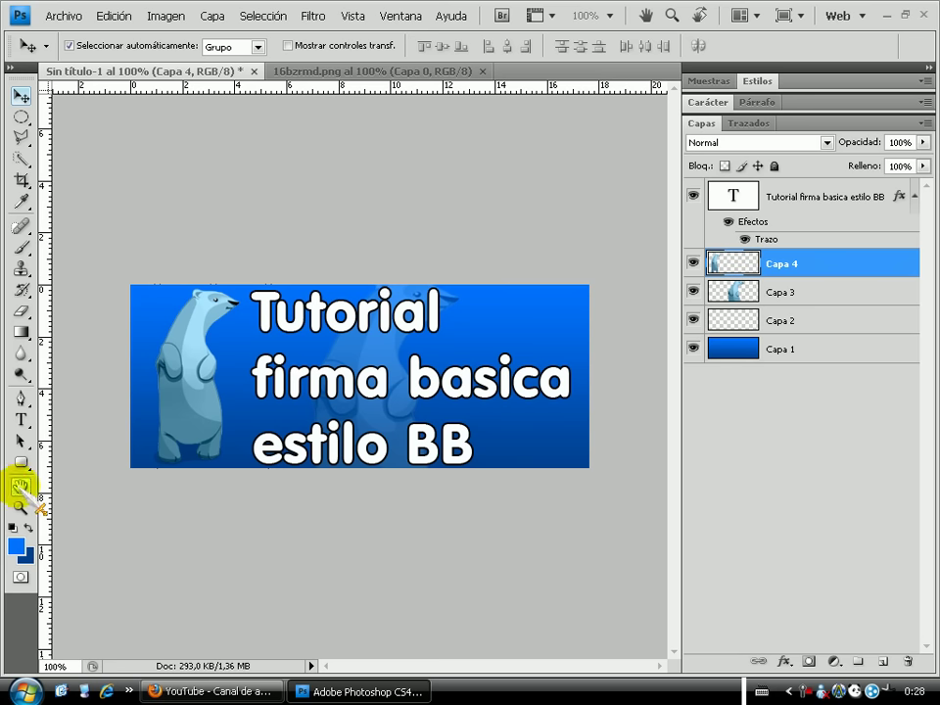
Step: Draw a rounded-rectangle path framing the whole banner
{"action": "left_click", "coordinate": [21, 462]}
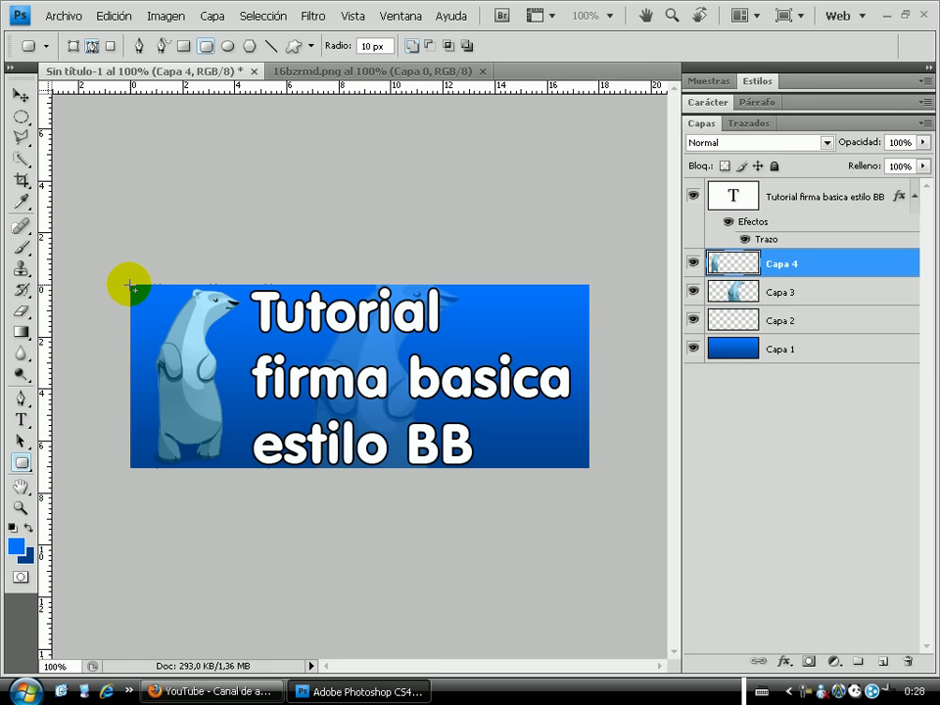
{"action": "mouse_move", "coordinate": [129, 284]}
{"action": "left_mouse_down"}
{"action": "mouse_move", "coordinate": [538, 460]}
{"action": "mouse_move", "coordinate": [589, 468]}
{"action": "left_mouse_up"}
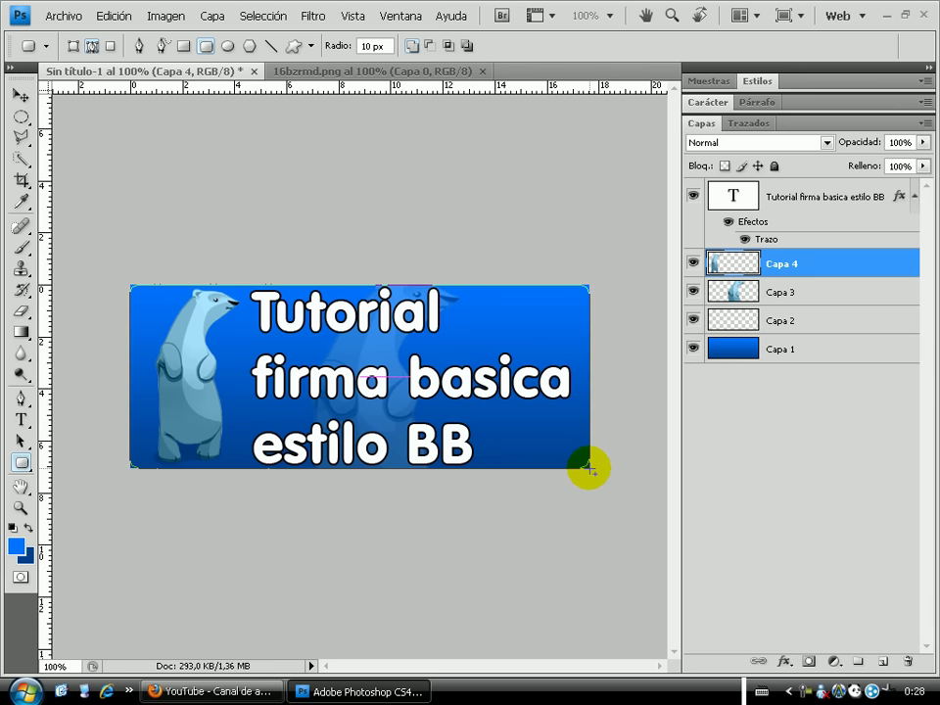
{"action": "left_click_drag", "start_coordinate": [588, 468], "coordinate": [589, 468]}
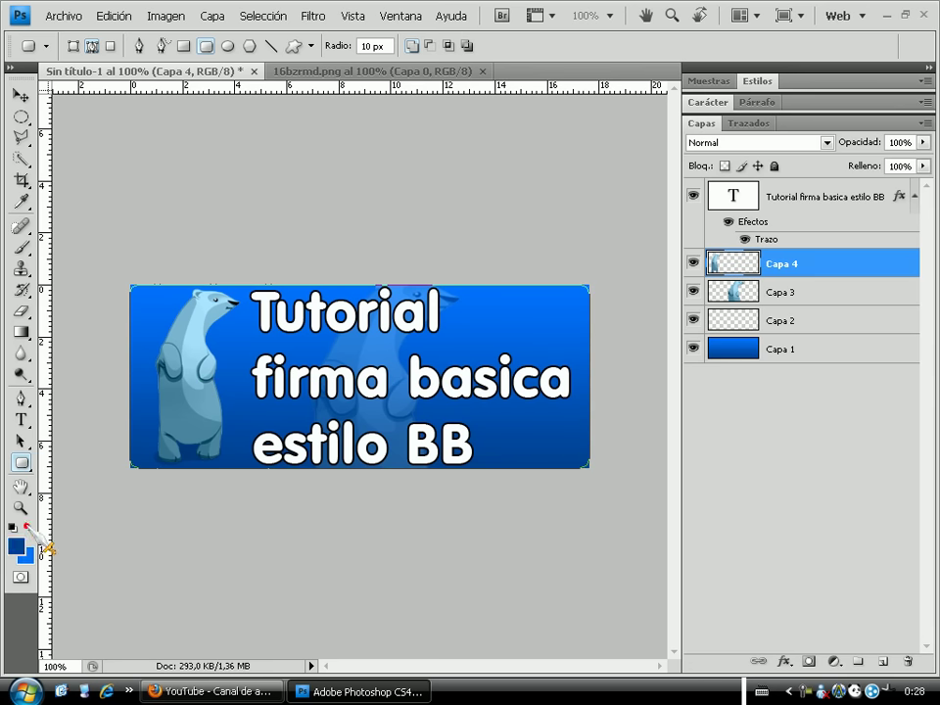
Step: Set the foreground to dark navy blue and add a new empty layer above the text layer
{"action": "left_click", "coordinate": [617, 495]}
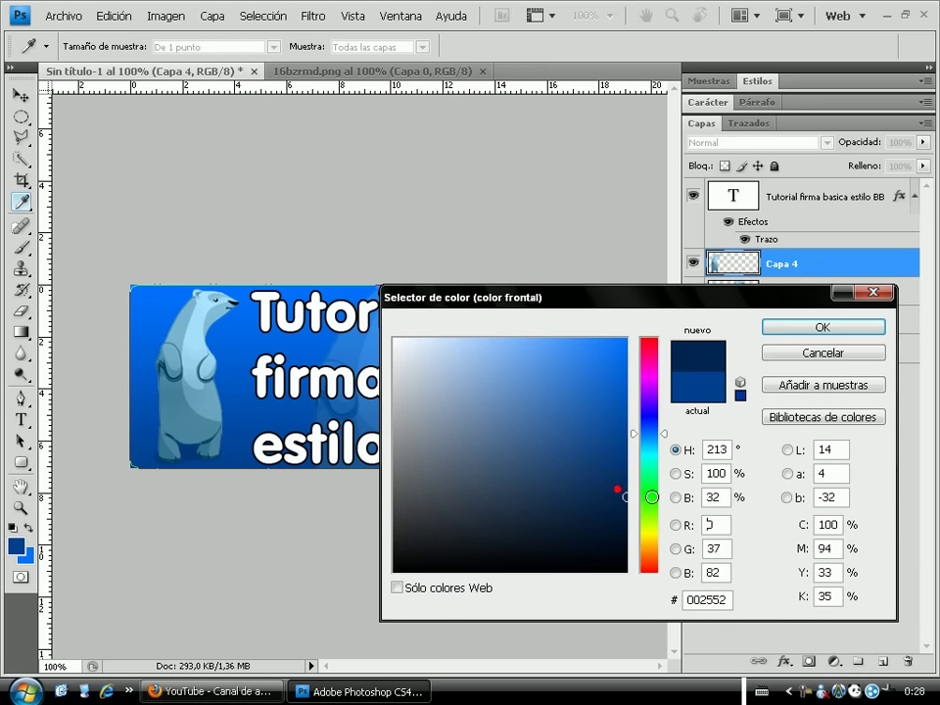
{"action": "left_click", "coordinate": [795, 329]}
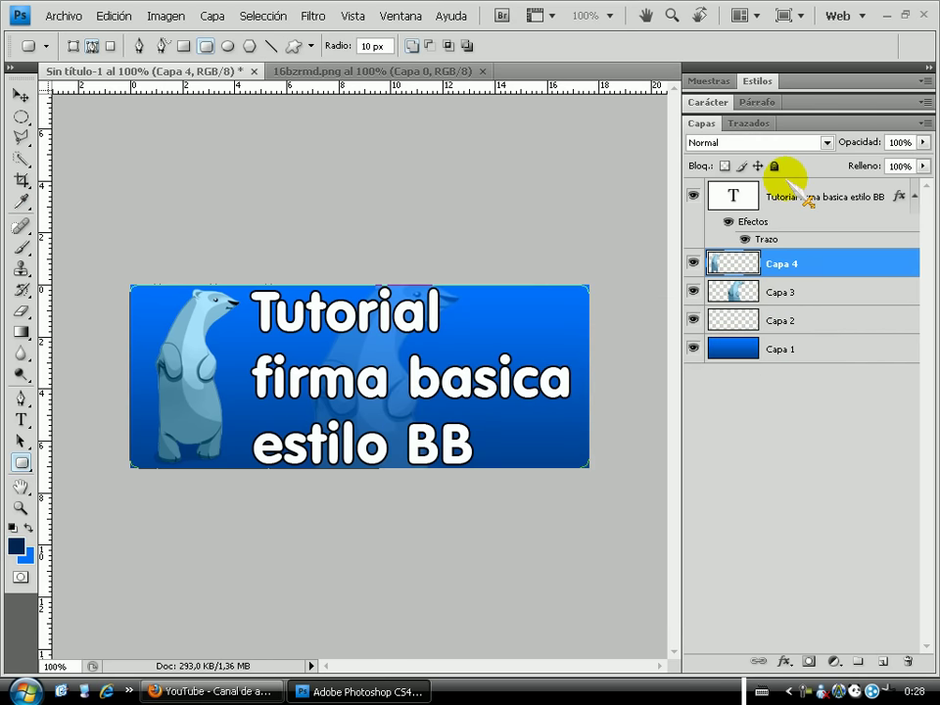
{"action": "left_click", "coordinate": [794, 196]}
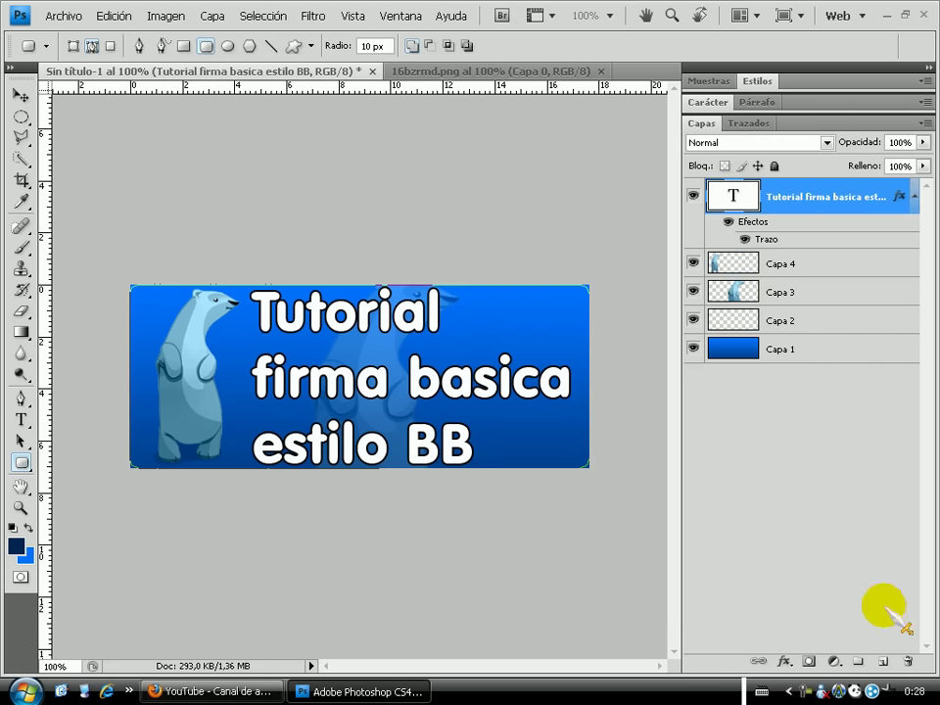
{"action": "left_click", "coordinate": [857, 654]}
Step: Stroke the rounded-rectangle path with the brush to draw the dark blue border
{"action": "right_click", "coordinate": [375, 401]}
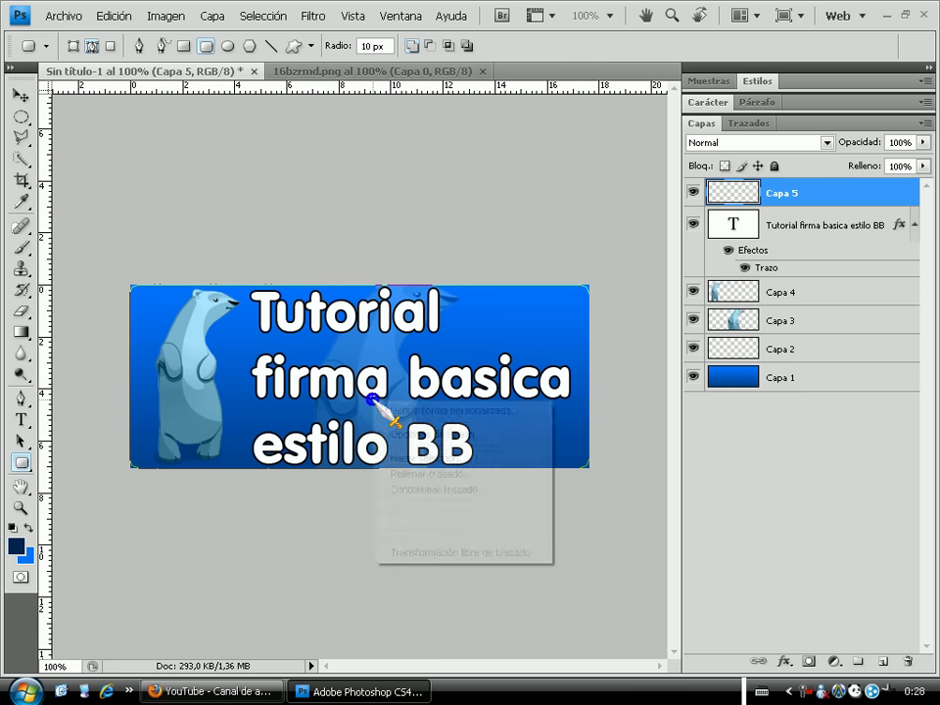
{"action": "left_click", "coordinate": [416, 490]}
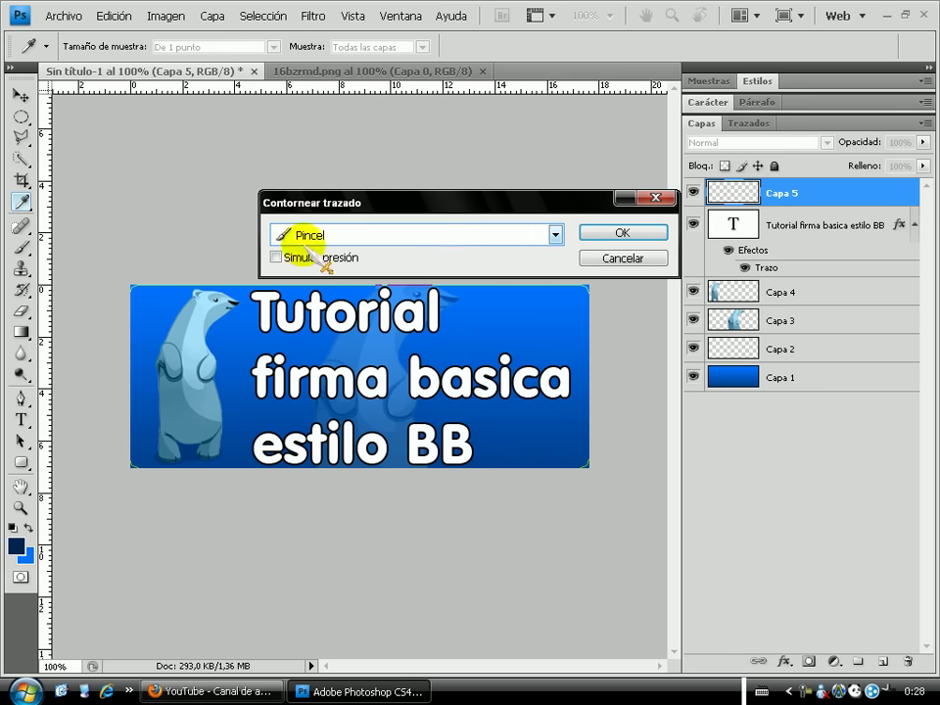
{"action": "left_click", "coordinate": [623, 233]}
Step: Turn the path into a selection, merge visible layers into Capa 5, and invert the selection
{"action": "right_click", "coordinate": [192, 345]}
{"action": "left_click", "coordinate": [214, 401]}
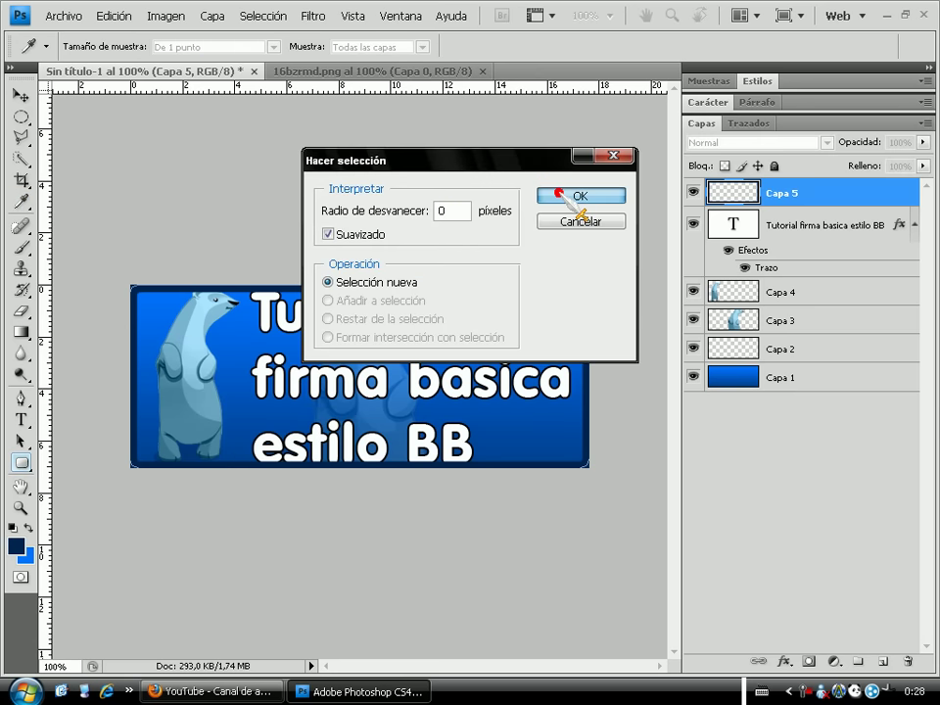
{"action": "left_click", "coordinate": [558, 193]}
{"action": "right_click", "coordinate": [778, 192]}
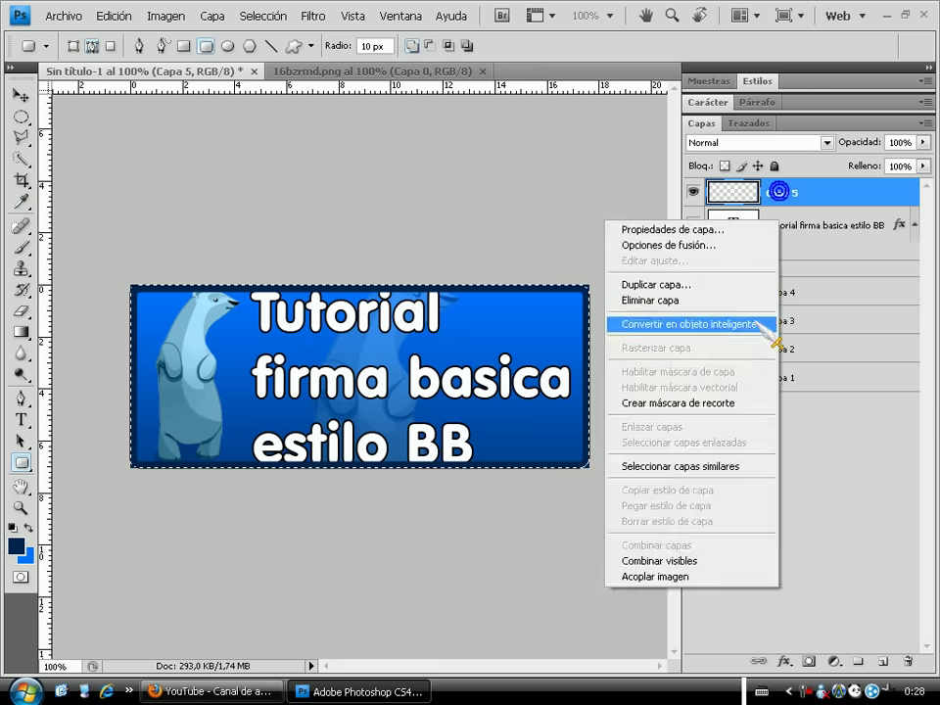
{"action": "left_click", "coordinate": [658, 560]}
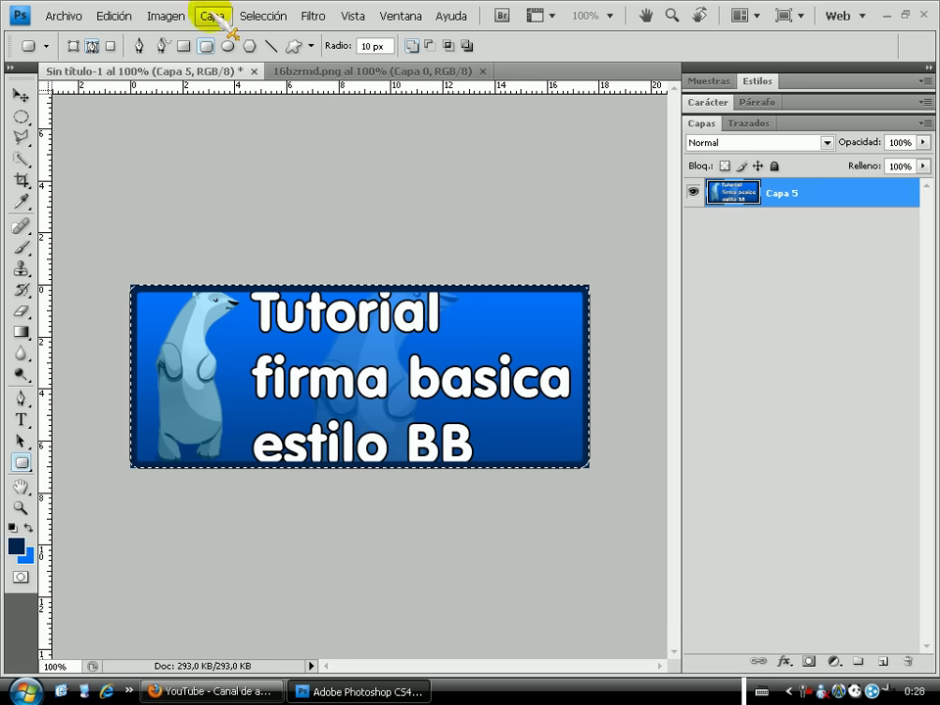
{"action": "left_click", "coordinate": [256, 14]}
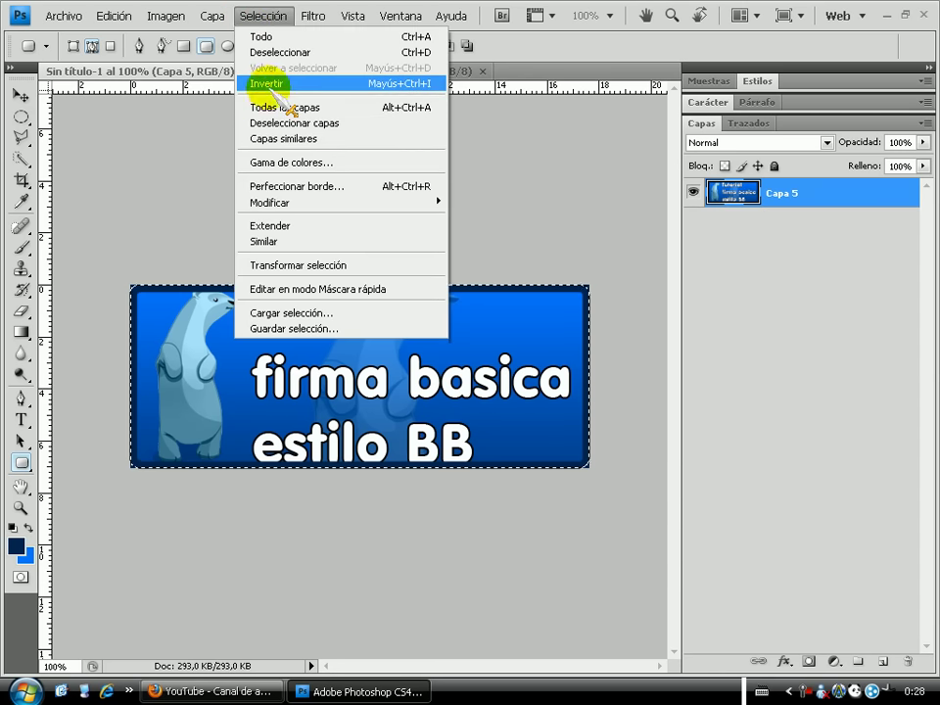
{"action": "left_click", "coordinate": [267, 85]}
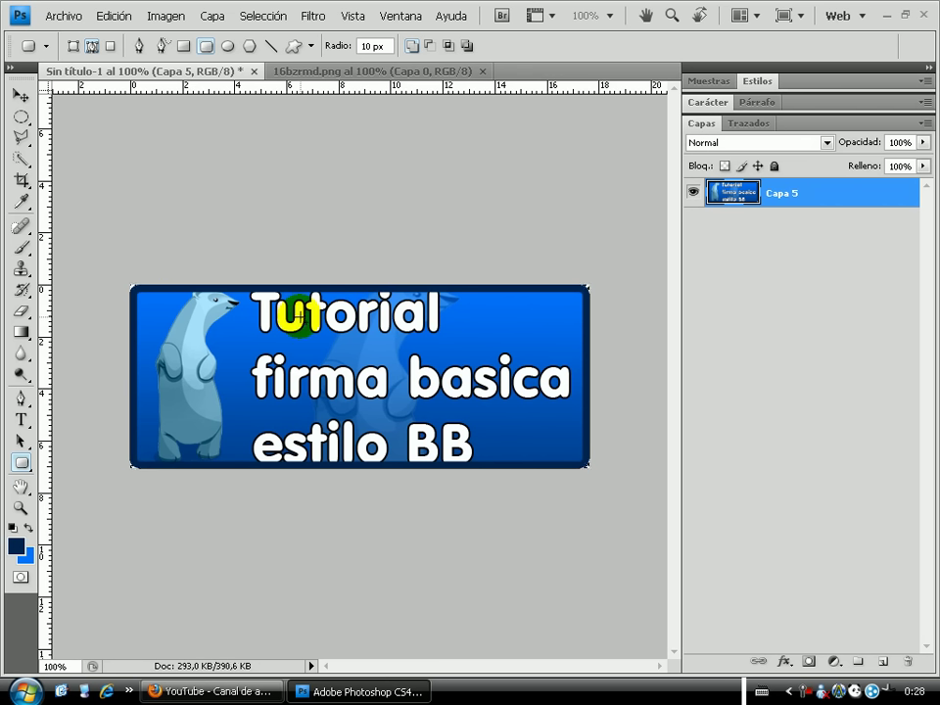
Step: Draw a small lasso selection outside the banner and dismiss the no-pixels-selected warning
{"action": "left_click", "coordinate": [19, 138]}
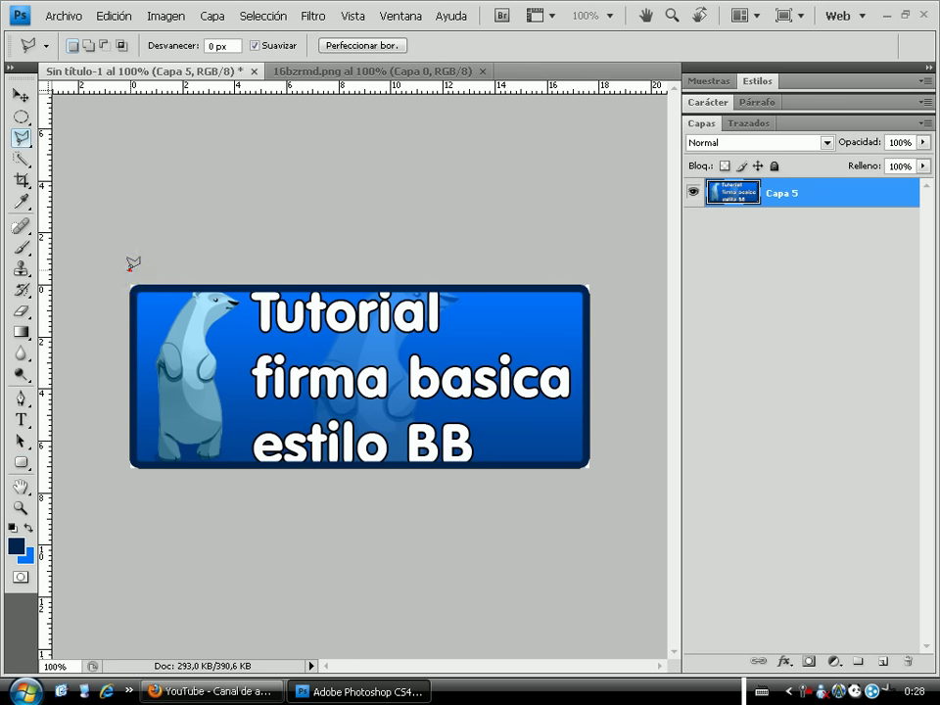
{"action": "left_click_drag", "start_coordinate": [138, 263], "coordinate": [186, 250]}
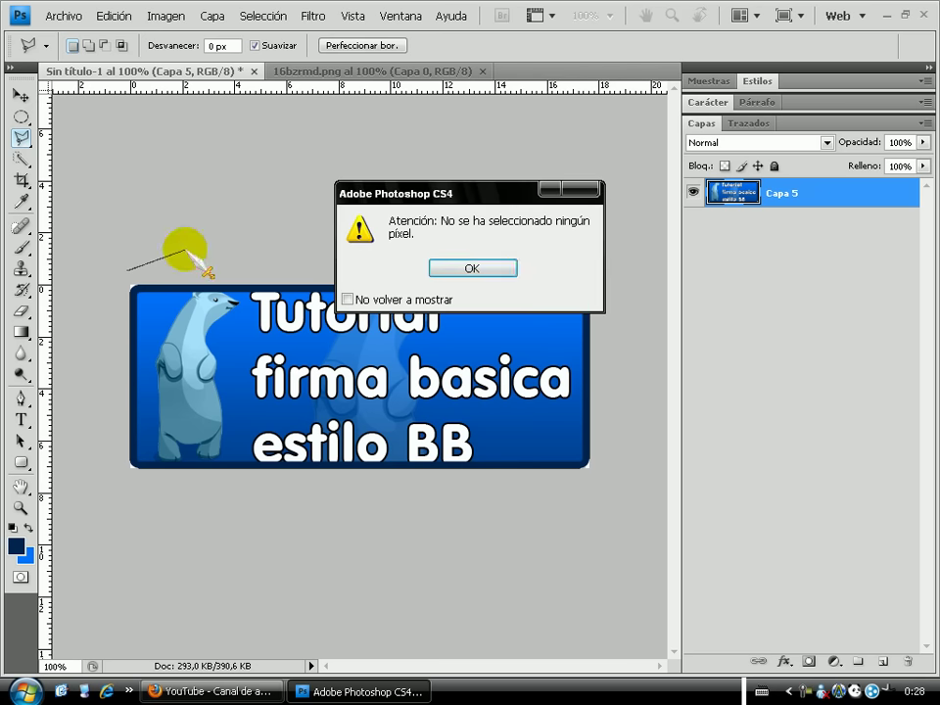
{"action": "left_click", "coordinate": [475, 269]}
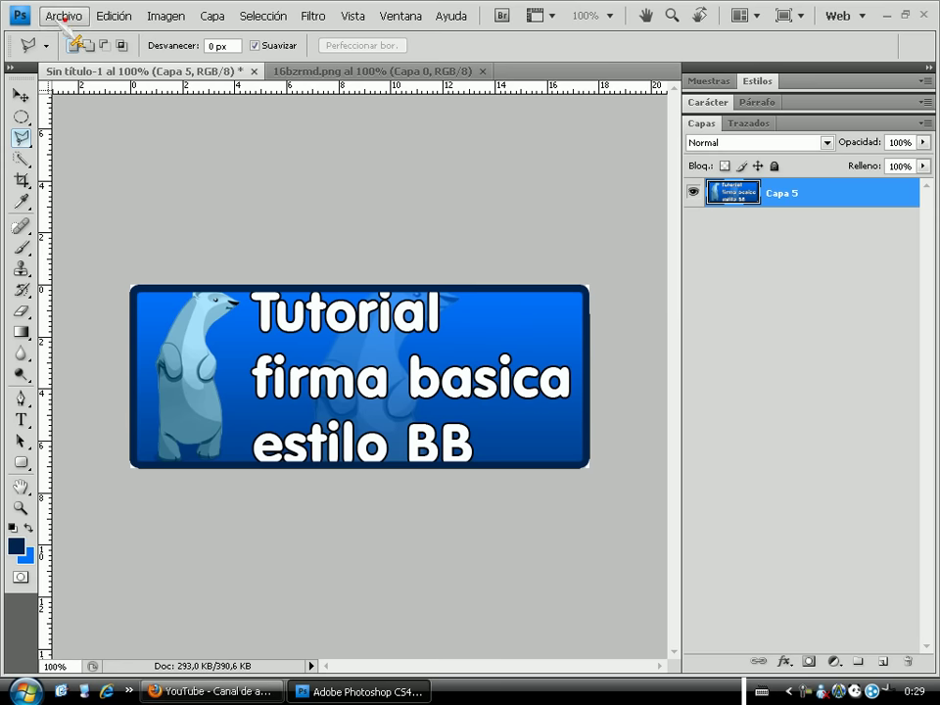
Step: Save As PNG to Escritorio, renaming the file to 'Tutorial firma basica'
{"action": "left_click", "coordinate": [64, 16]}
{"action": "left_click", "coordinate": [92, 239]}
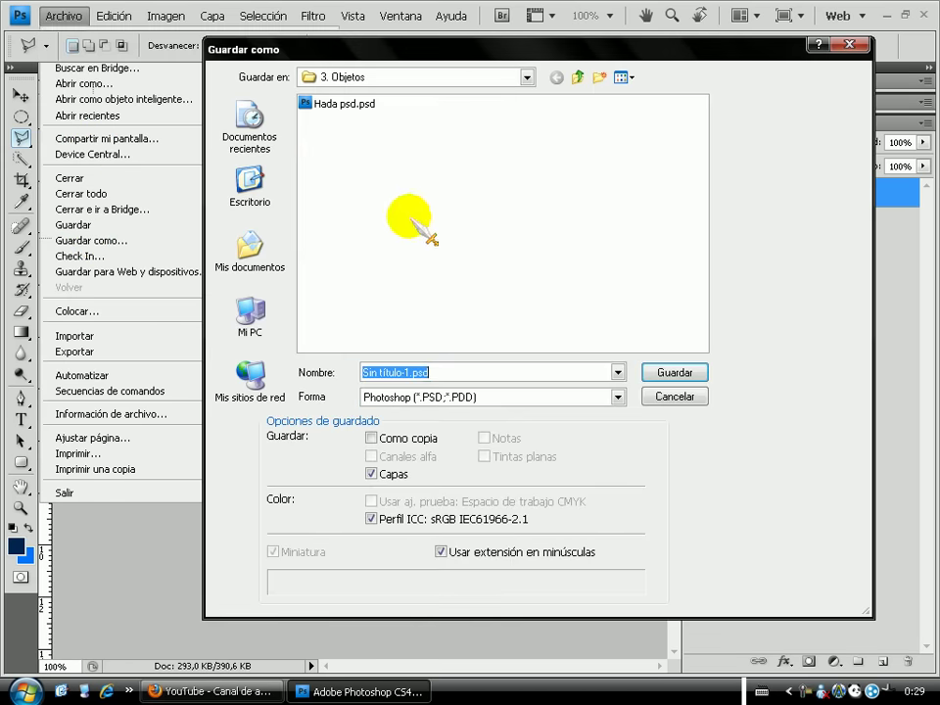
{"action": "left_click", "coordinate": [251, 162]}
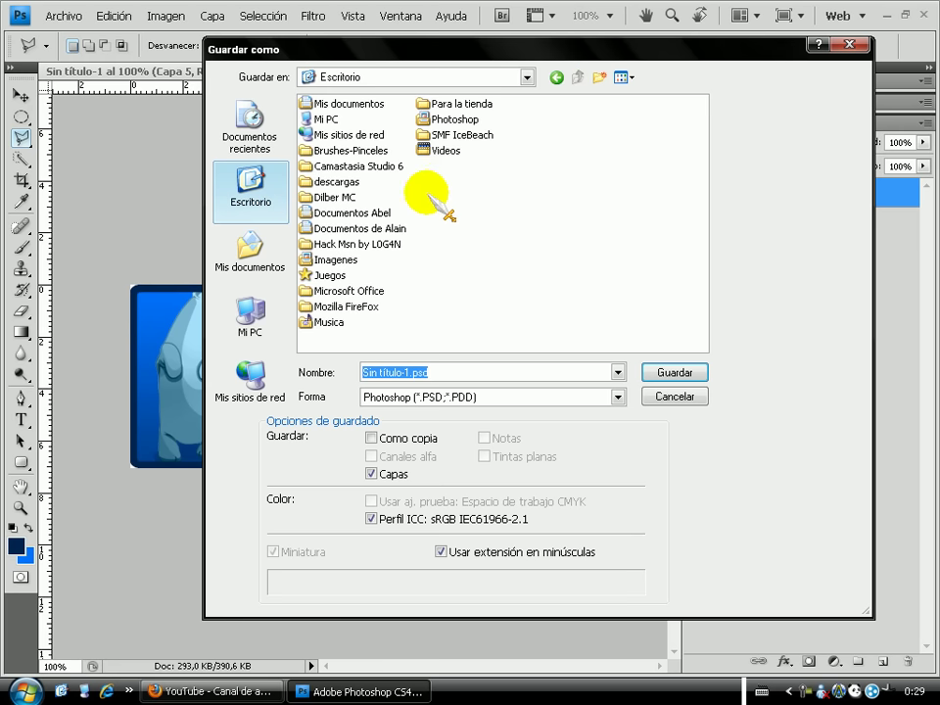
{"action": "left_click", "coordinate": [457, 389]}
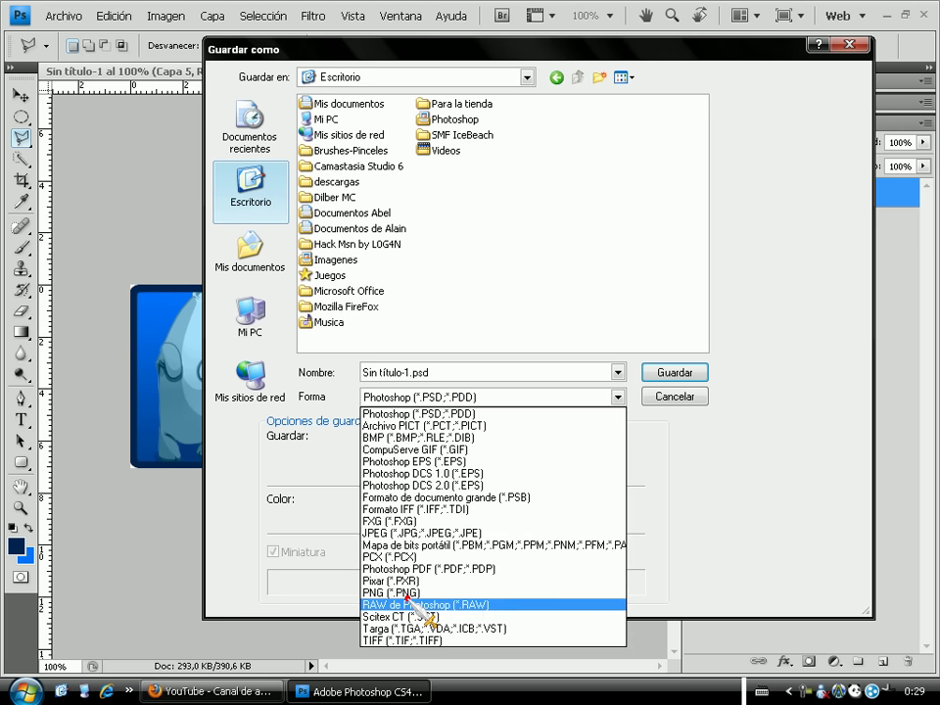
{"action": "left_click", "coordinate": [412, 590]}
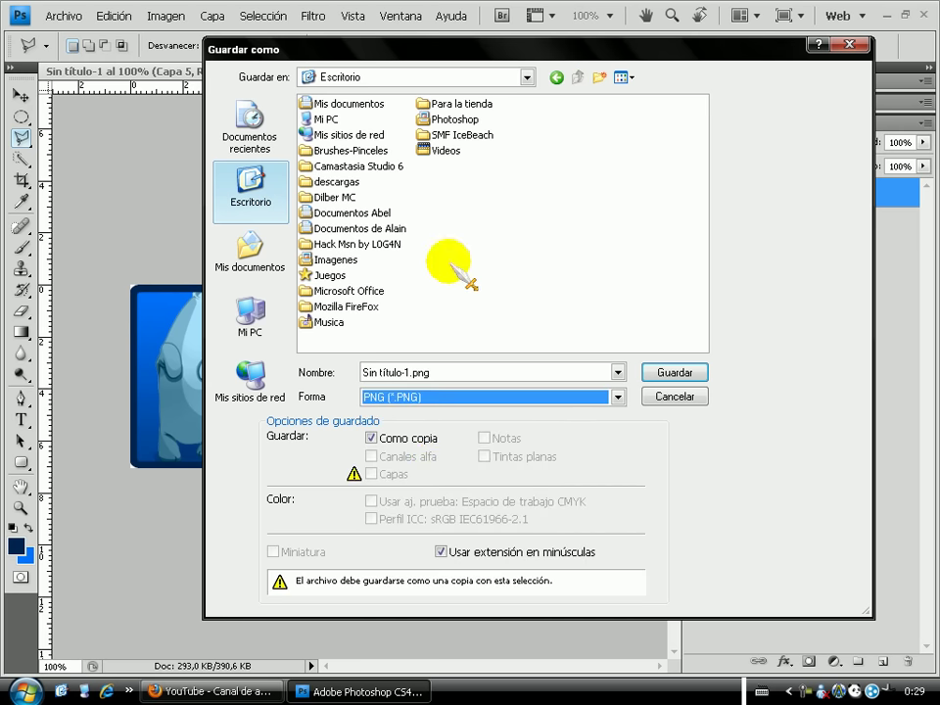
{"action": "left_click", "coordinate": [404, 373]}
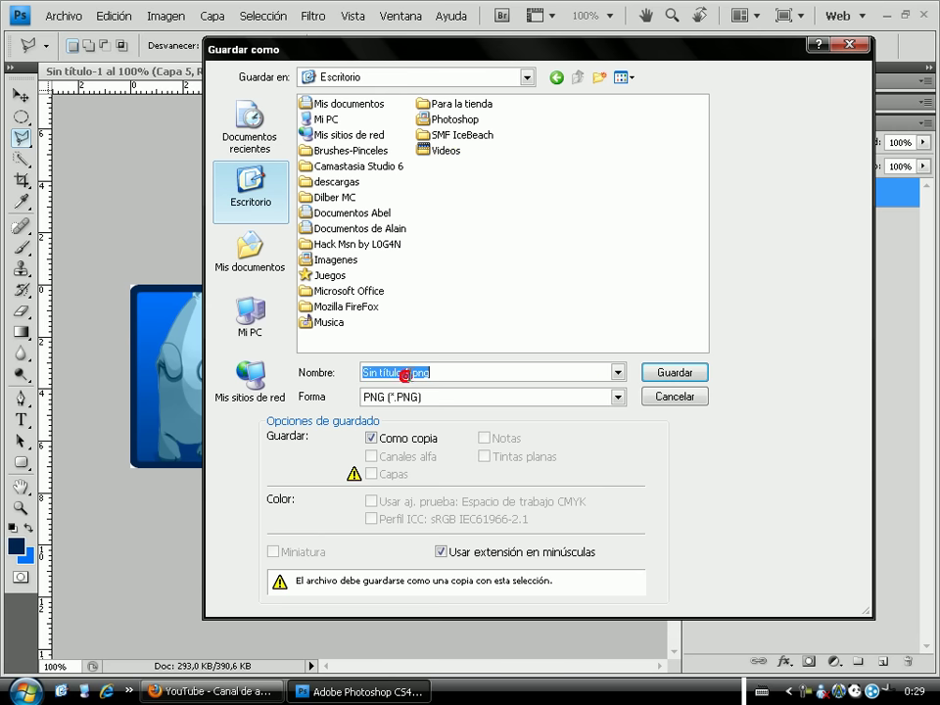
{"action": "key", "text": "BackSpace"}
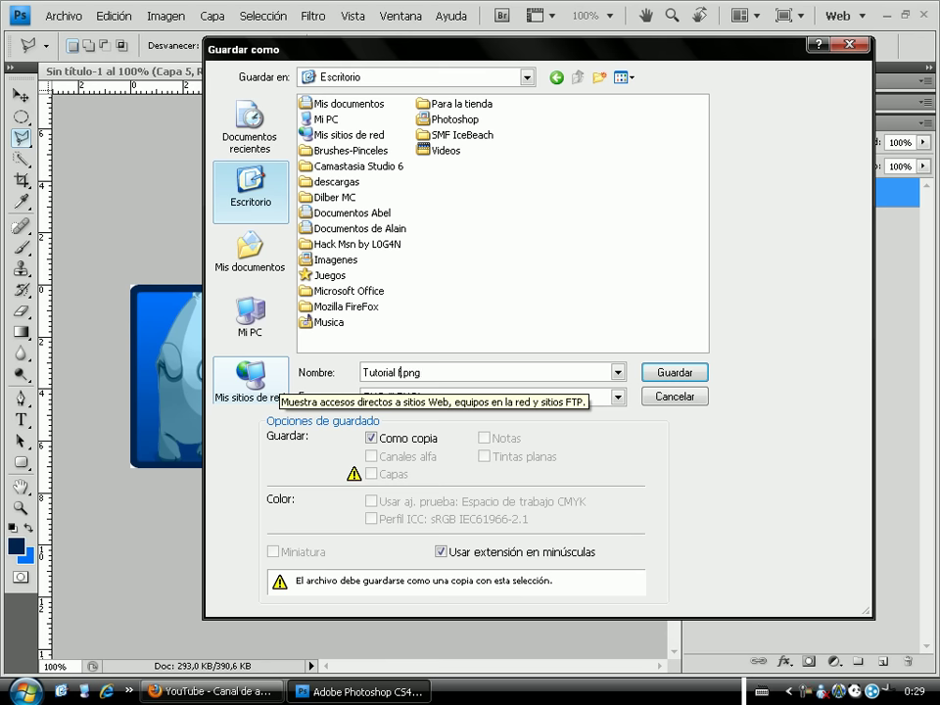
{"action": "left_click", "coordinate": [666, 372]}
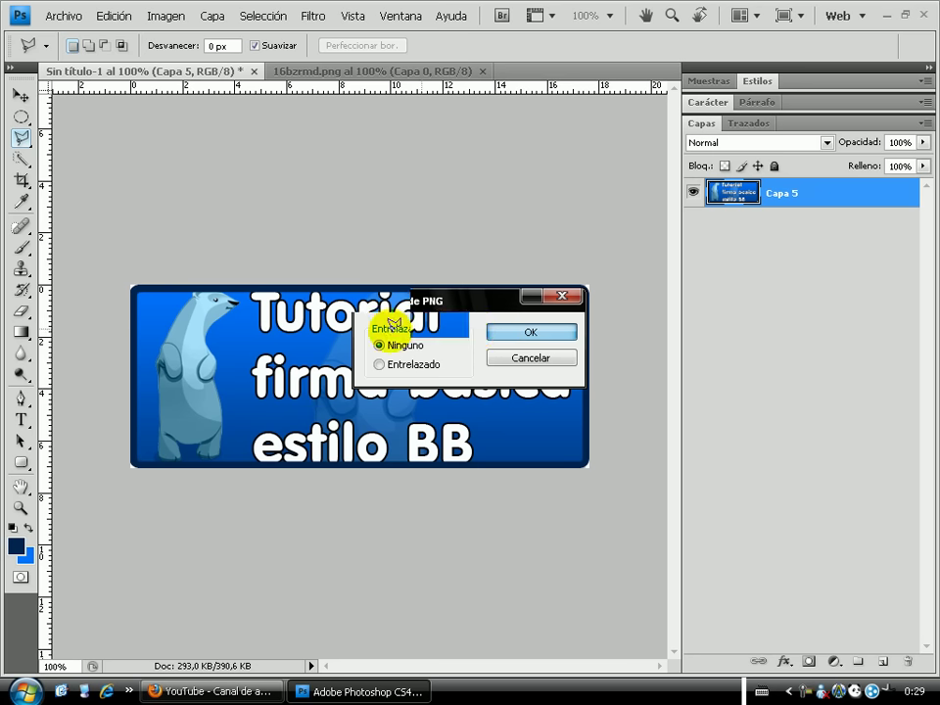
Step: Open Tutorial firma basica.png from the desktop in Picture and Fax Viewer as a slideshow
{"action": "left_click", "coordinate": [28, 691]}
{"action": "left_click", "coordinate": [61, 690]}
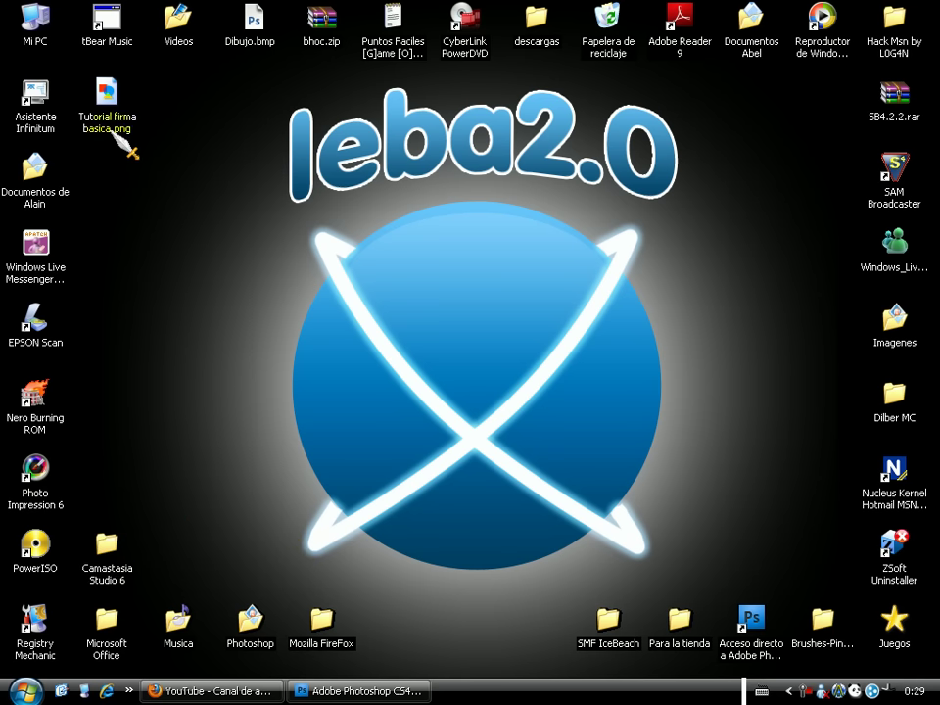
{"action": "left_click", "coordinate": [107, 114]}
{"action": "left_click_drag", "start_coordinate": [120, 128], "coordinate": [191, 354]}
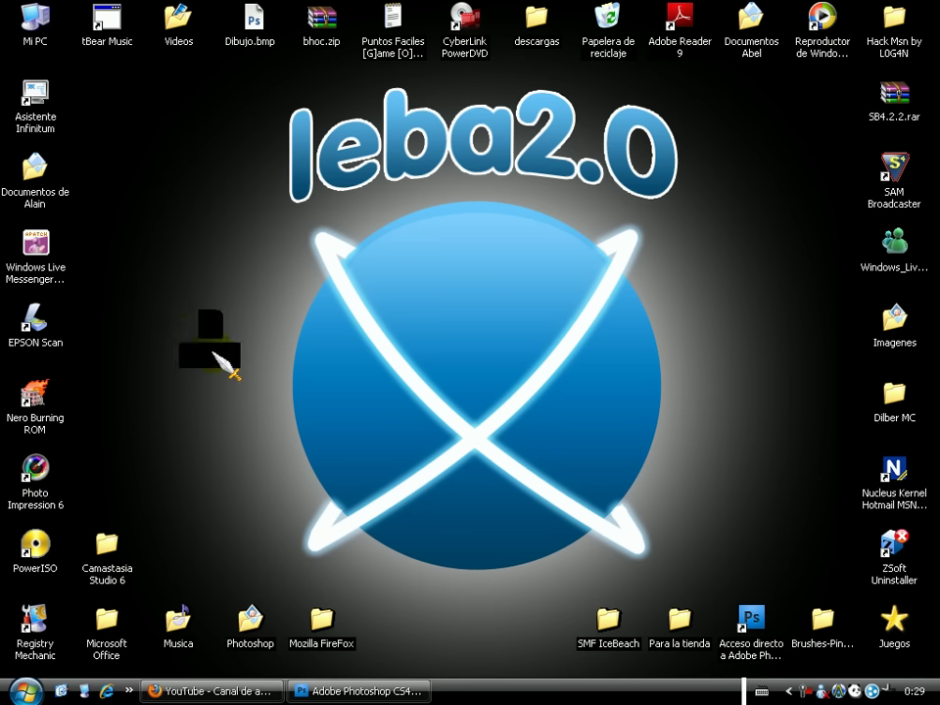
{"action": "double_click", "coordinate": [181, 342]}
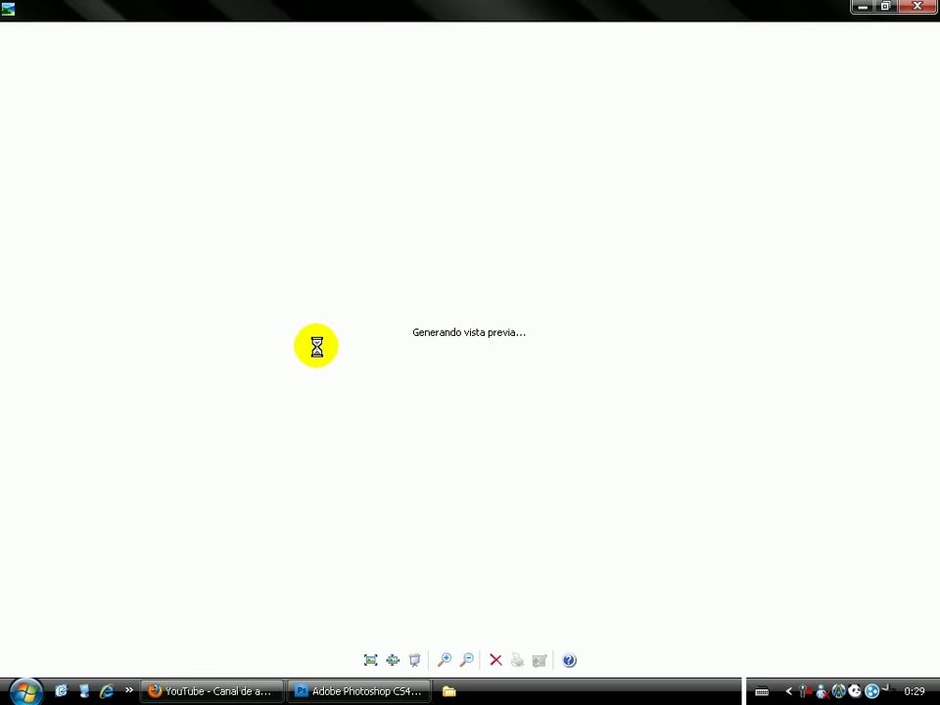
{"action": "left_click", "coordinate": [403, 656]}
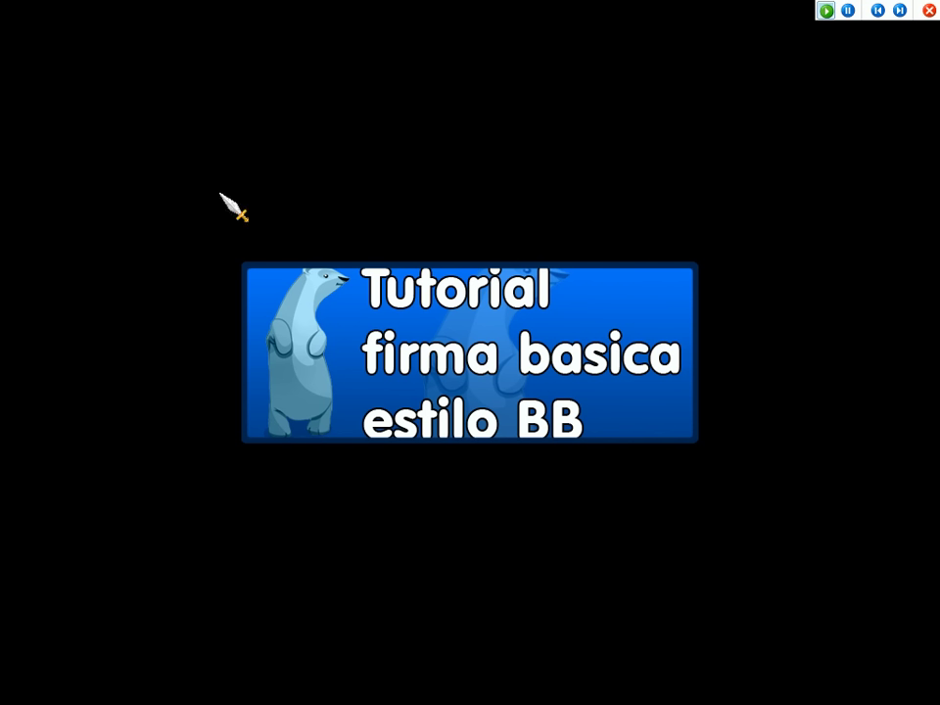